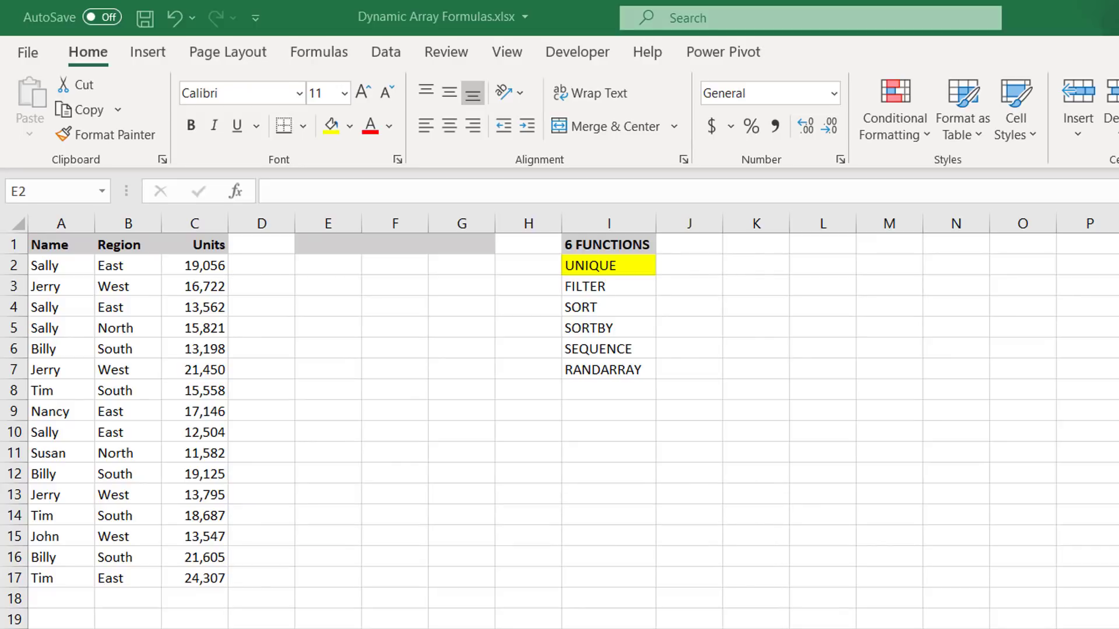
# - Enter =UNIQUE(A2:A17) in cell E2 to list the distinct names
pyautogui.click(332, 267)
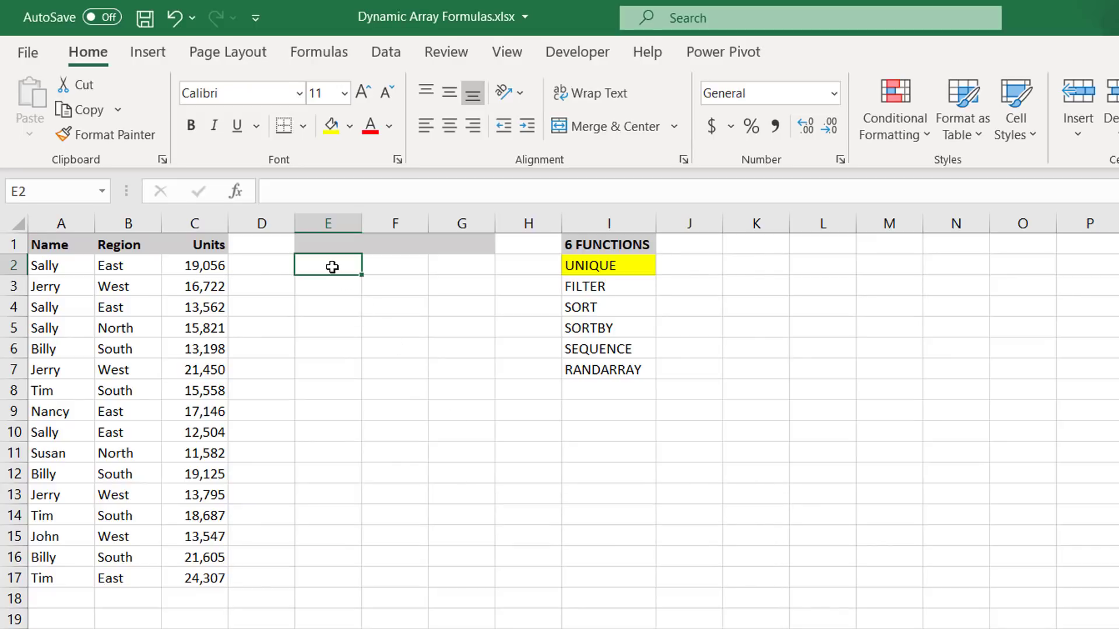
pyautogui.write('=UNIQUE(')
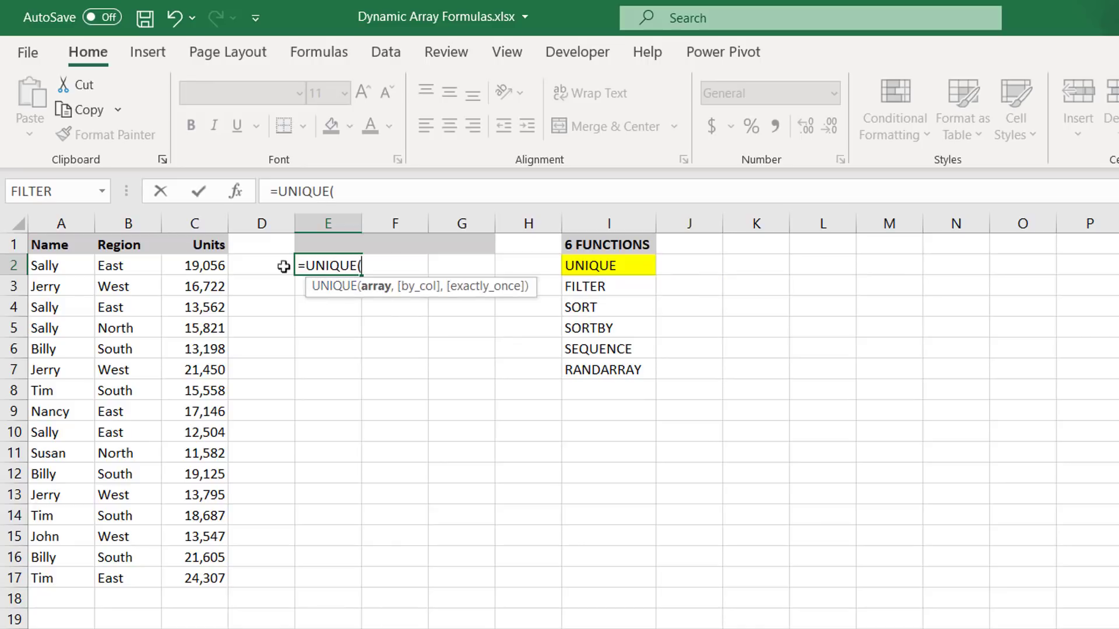
pyautogui.moveTo(68, 265); pyautogui.dragTo(70, 573)
pyautogui.press('Return')
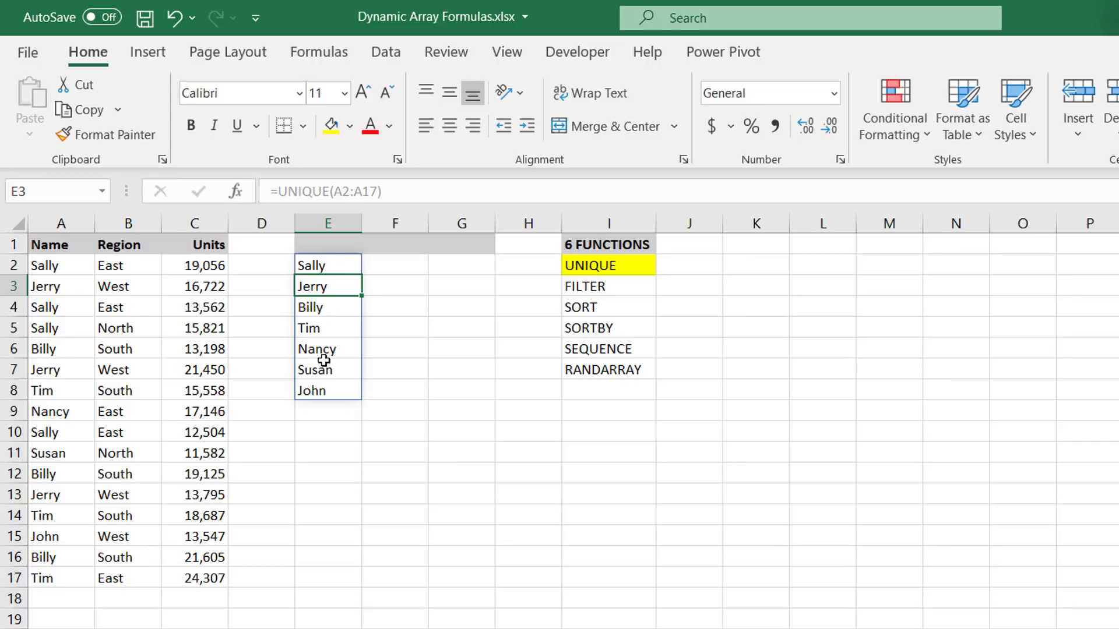
# - Examine the formula behind each spilled cell of the UNIQUE result, from E2 through E8
pyautogui.click(316, 265)
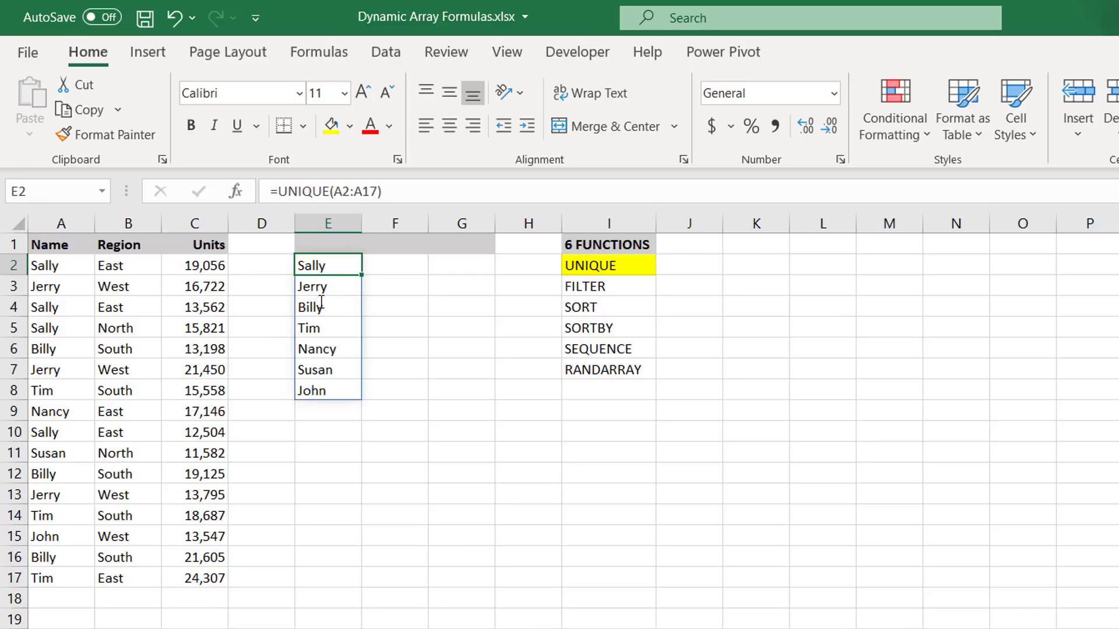
pyautogui.click(330, 285)
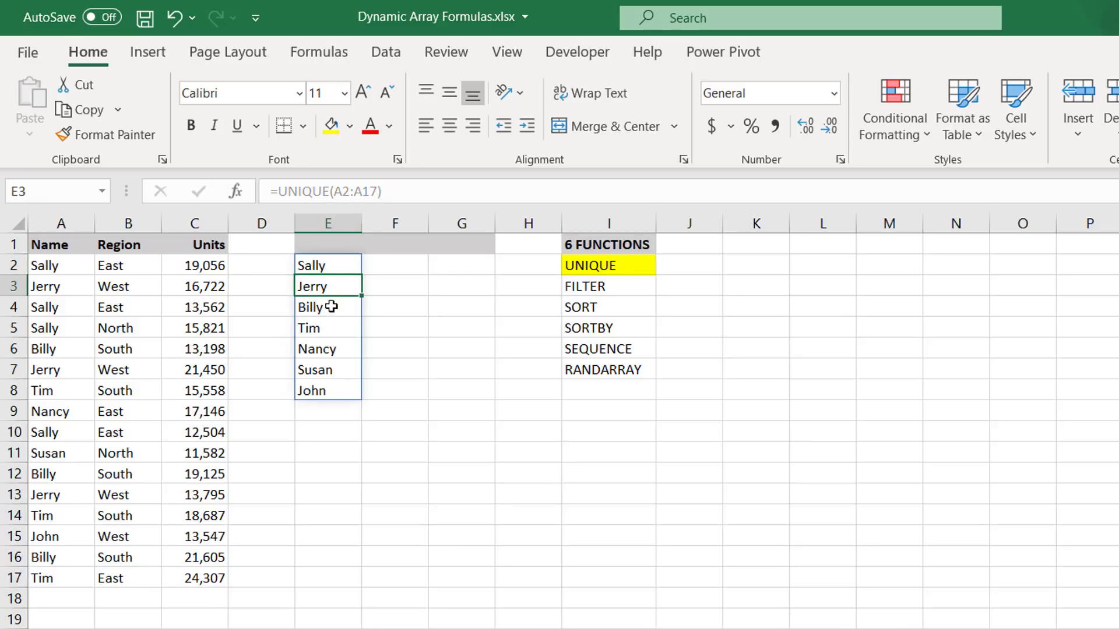
pyautogui.click(331, 307)
pyautogui.click(331, 328)
pyautogui.click(331, 348)
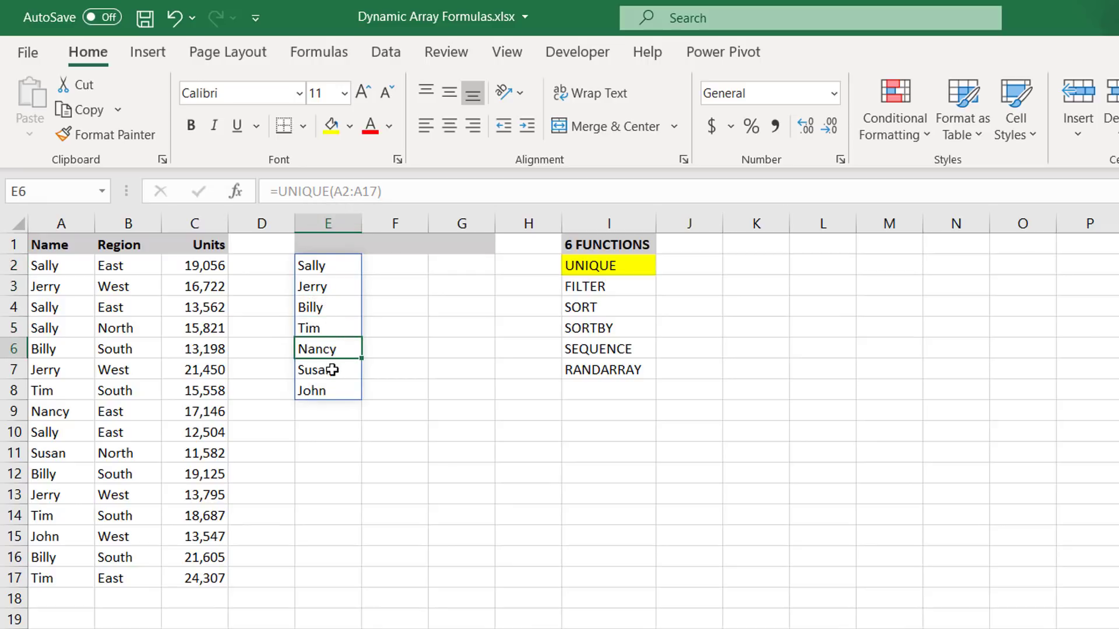
pyautogui.click(332, 368)
pyautogui.click(330, 391)
# - Replace the formula in E2 with =UNIQUE(A2:B17) to list the distinct name and region combinations
pyautogui.click(329, 267)
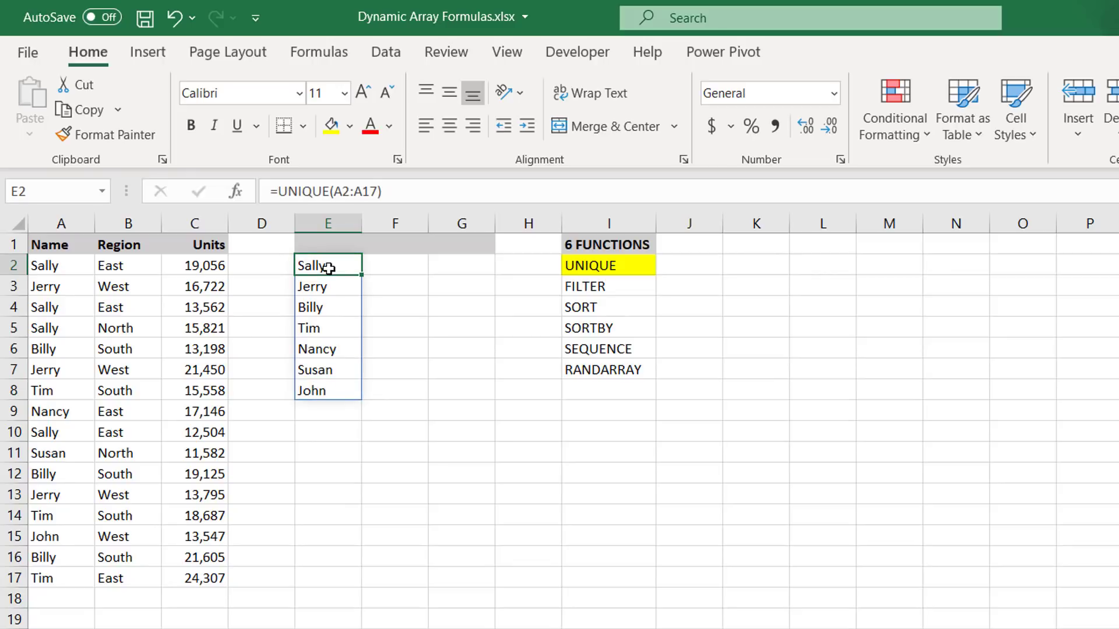
pyautogui.write('=UNIQ')
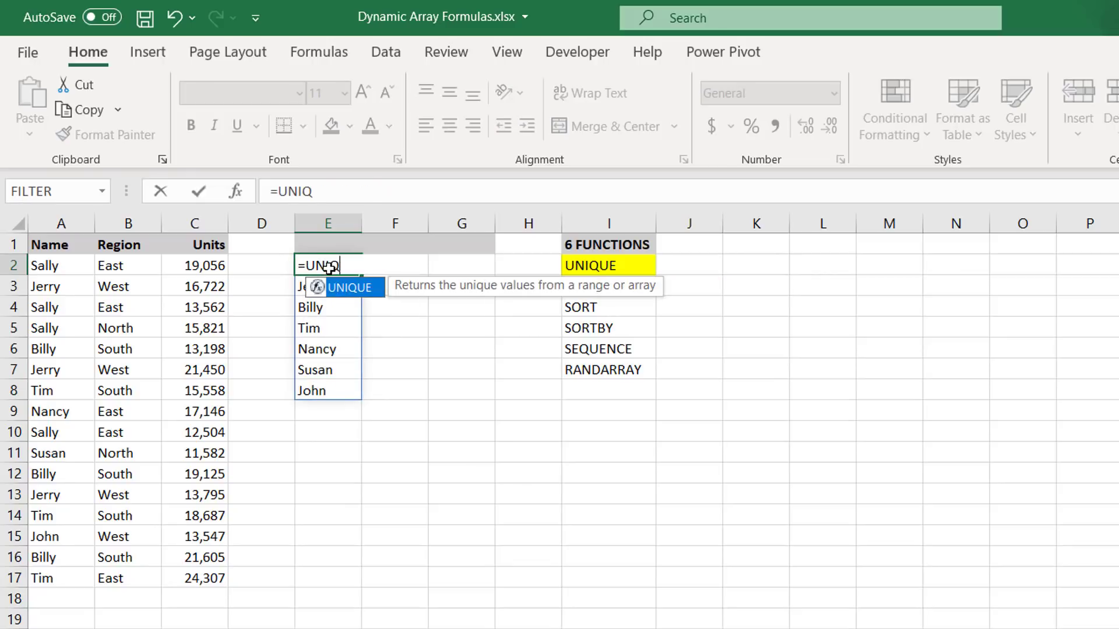
pyautogui.write('UE(')
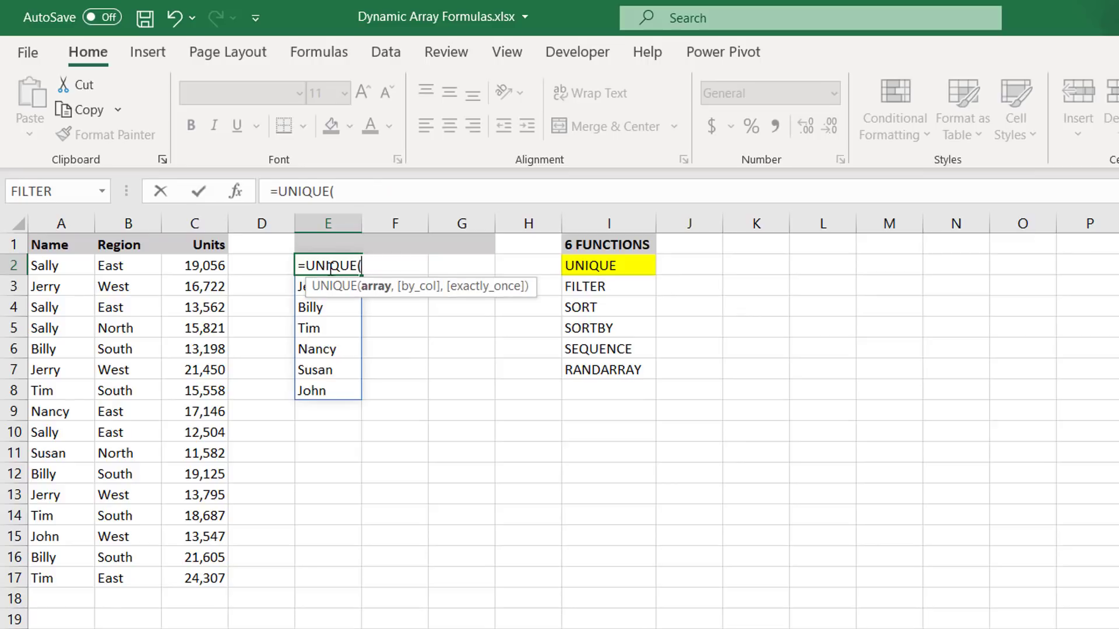
pyautogui.moveTo(49, 266); pyautogui.dragTo(128, 576)
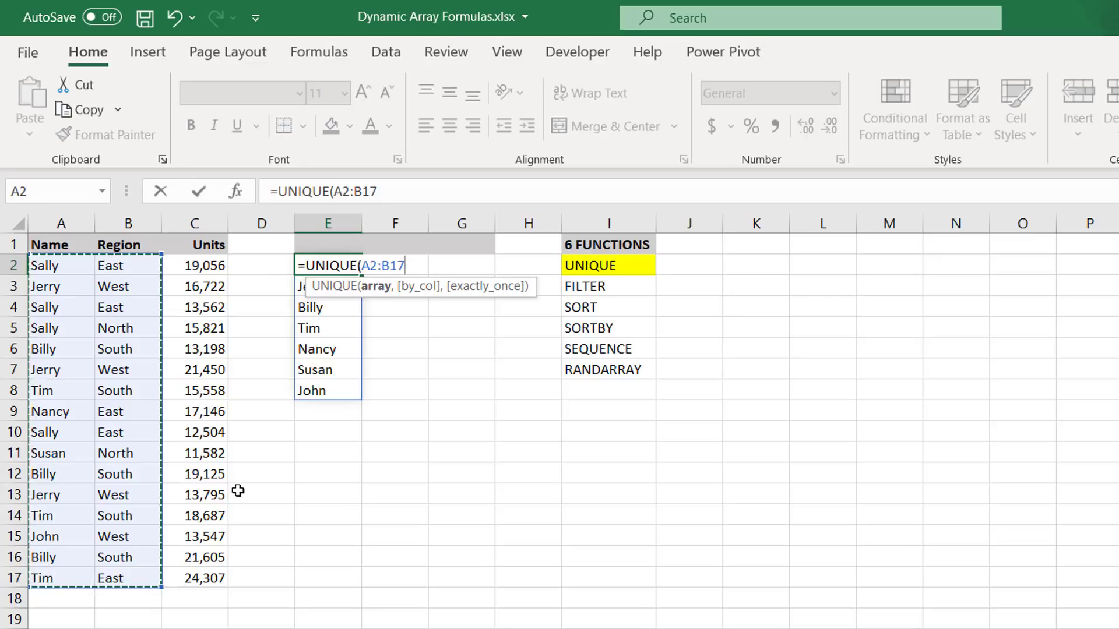
pyautogui.write(')')
pyautogui.press('Return')
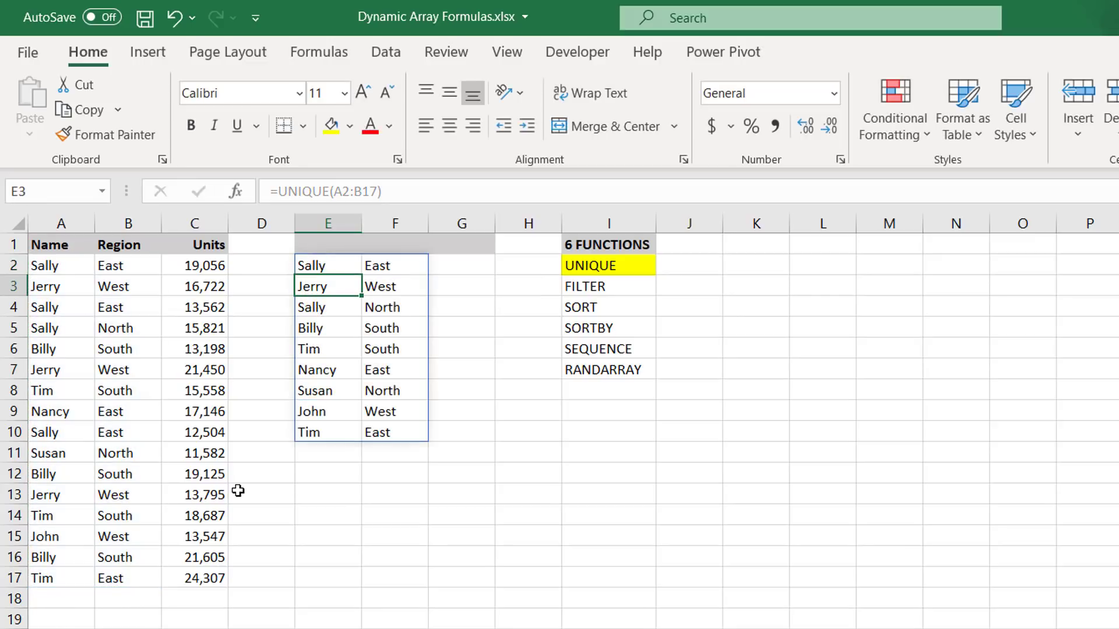
# - Replace the formula in E2 with =UNIQUE(A2:A17,FALSE,TRUE) to return only the names that appear exactly once
pyautogui.click(321, 255)
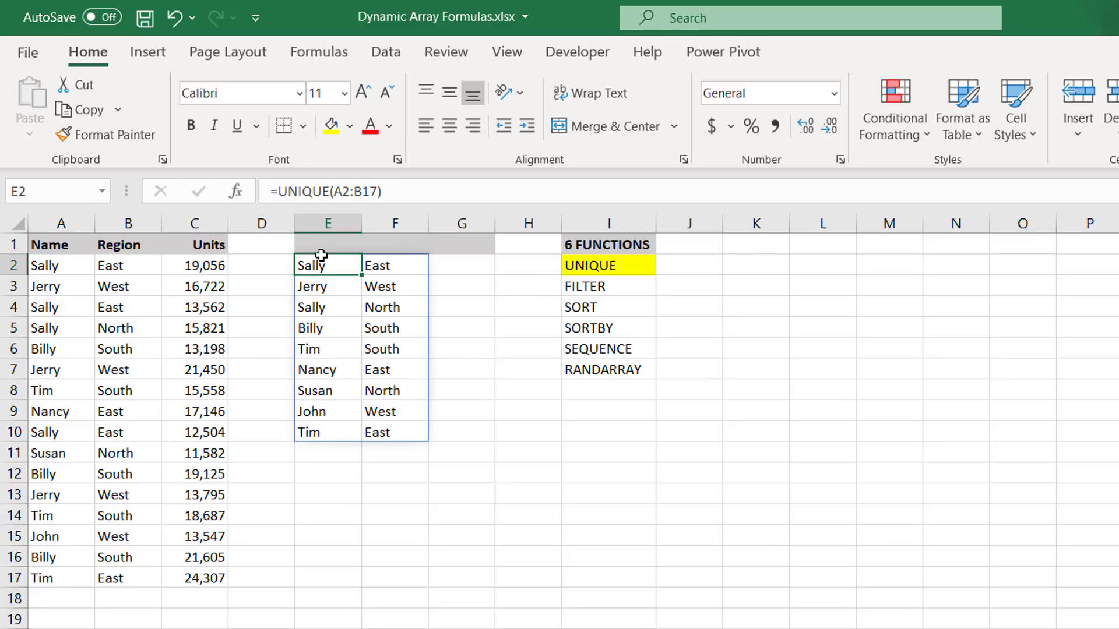
pyautogui.write('=')
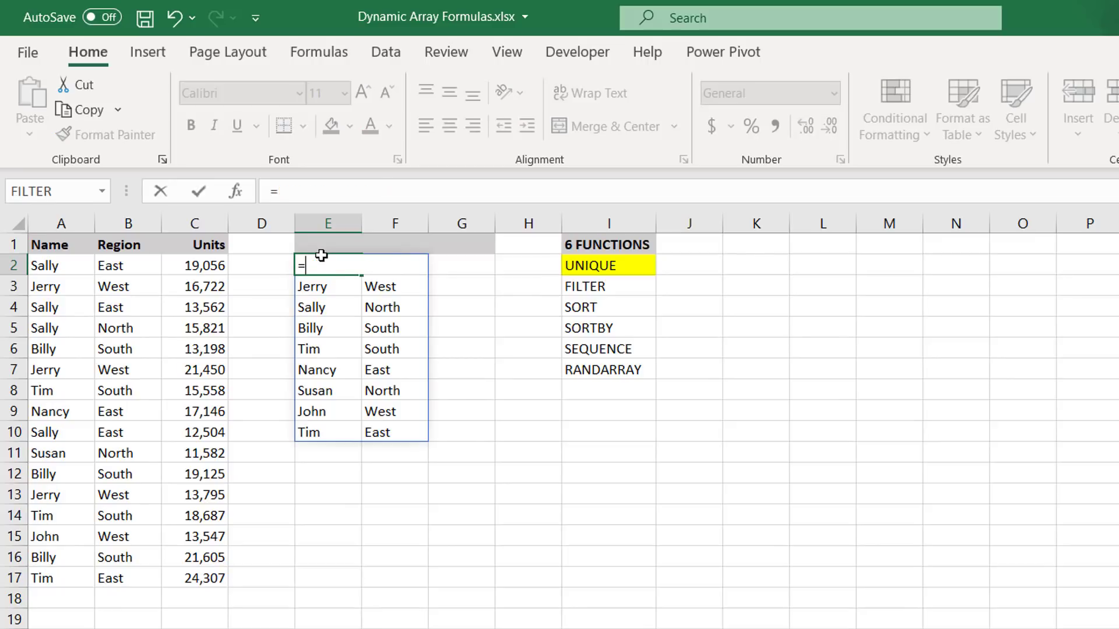
pyautogui.write('UNIQUE(')
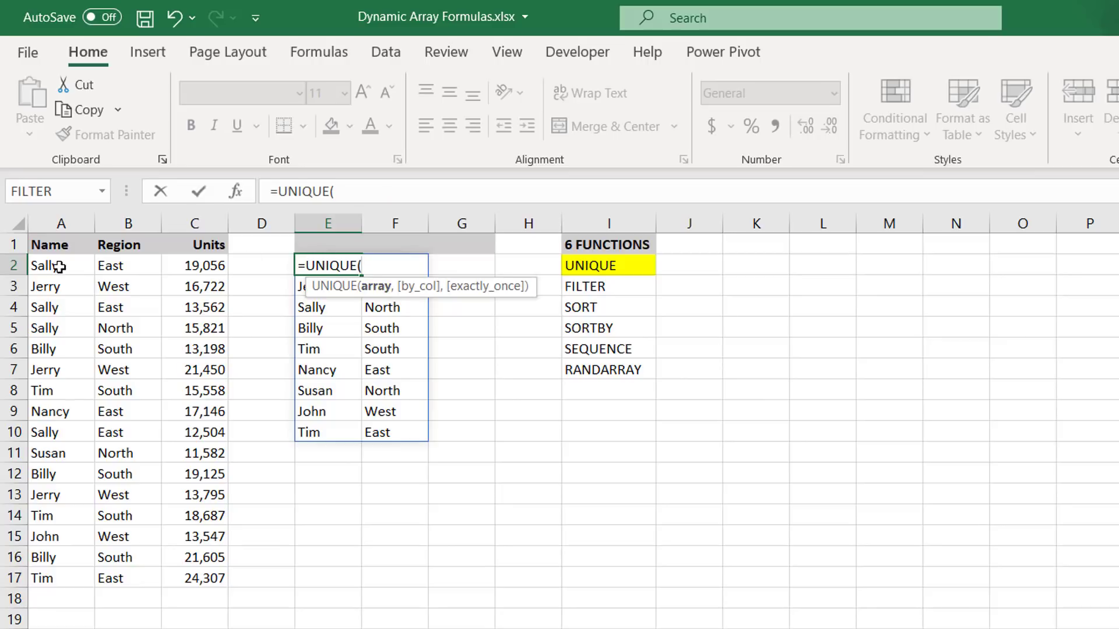
pyautogui.moveTo(64, 265); pyautogui.dragTo(60, 572)
pyautogui.write(',')
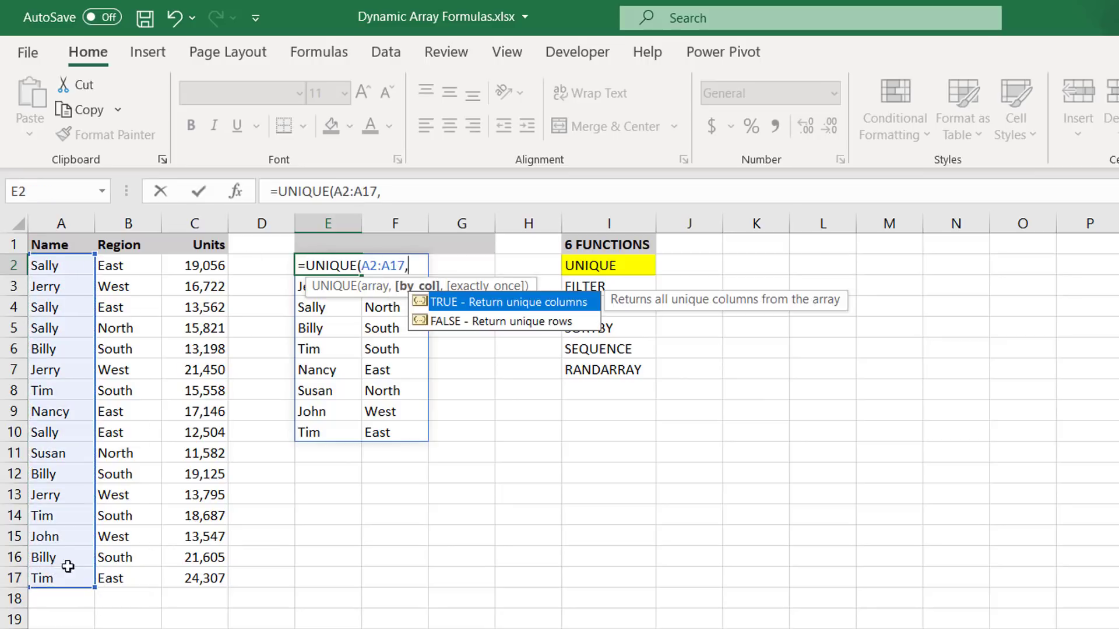
pyautogui.doubleClick(482, 322)
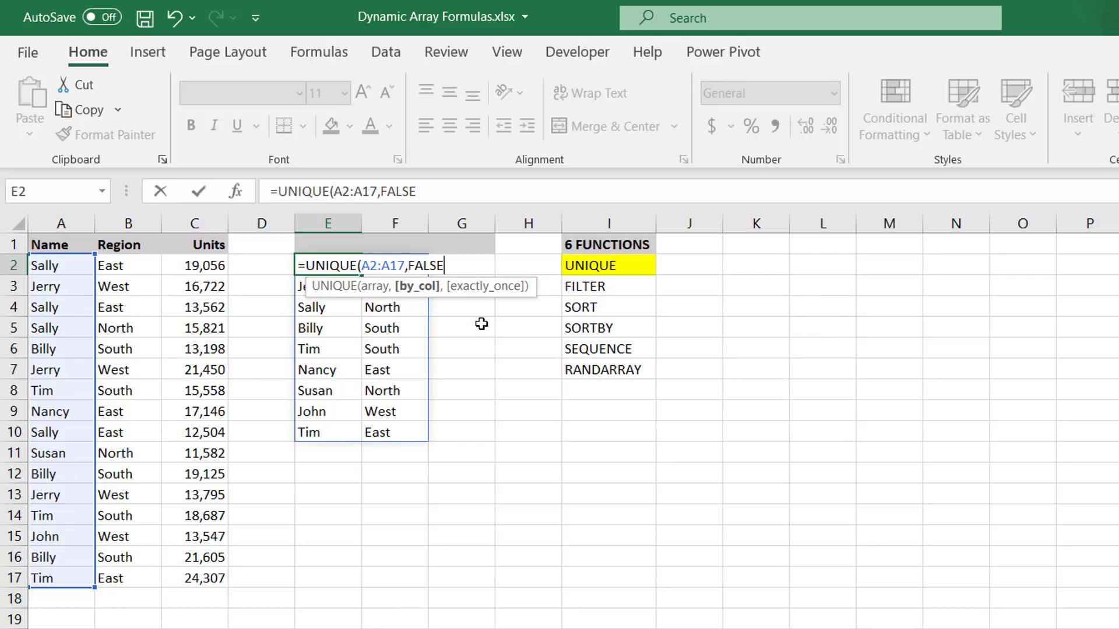
pyautogui.write(',')
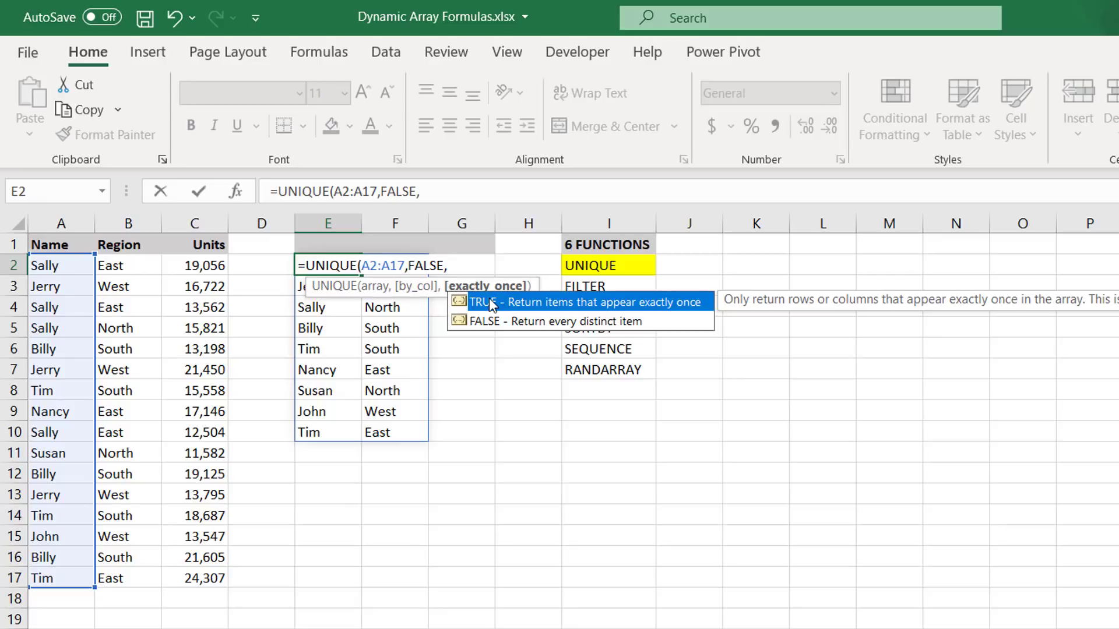
pyautogui.doubleClick(490, 301)
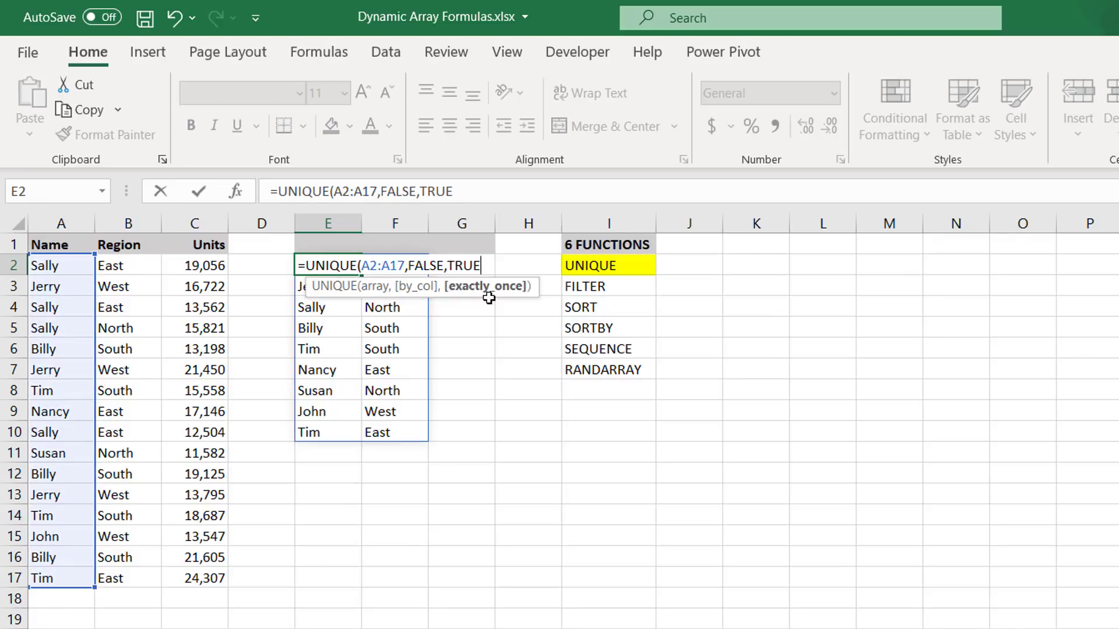
pyautogui.press('Return')
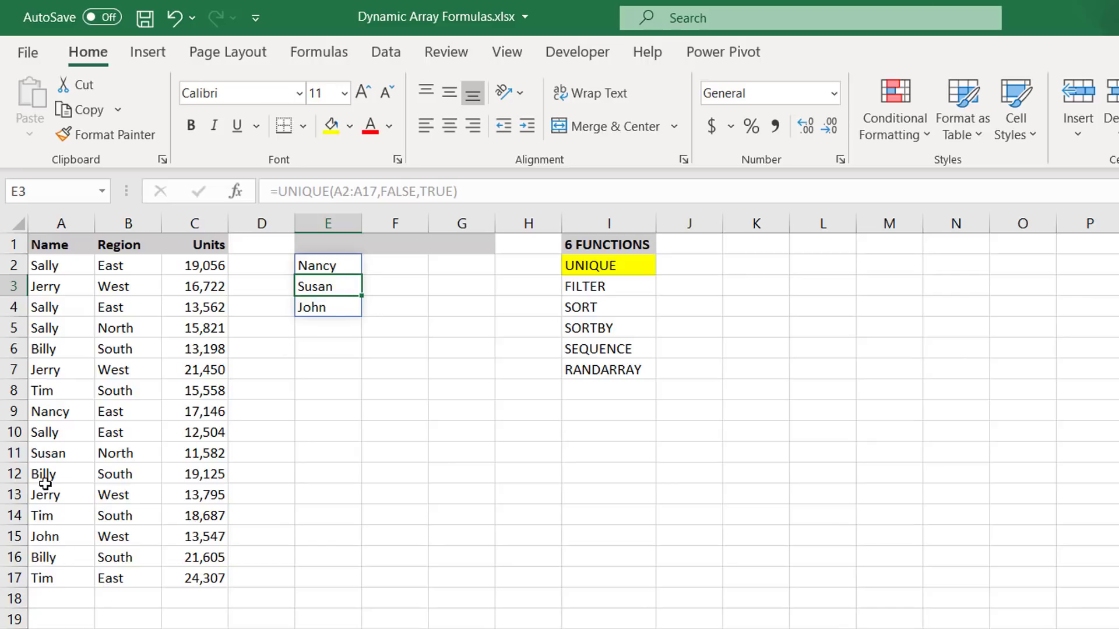
# - Enter =FILTER(A2:C17,B2:B17="East") in E2 to return only the records of the East region
pyautogui.click(331, 267)
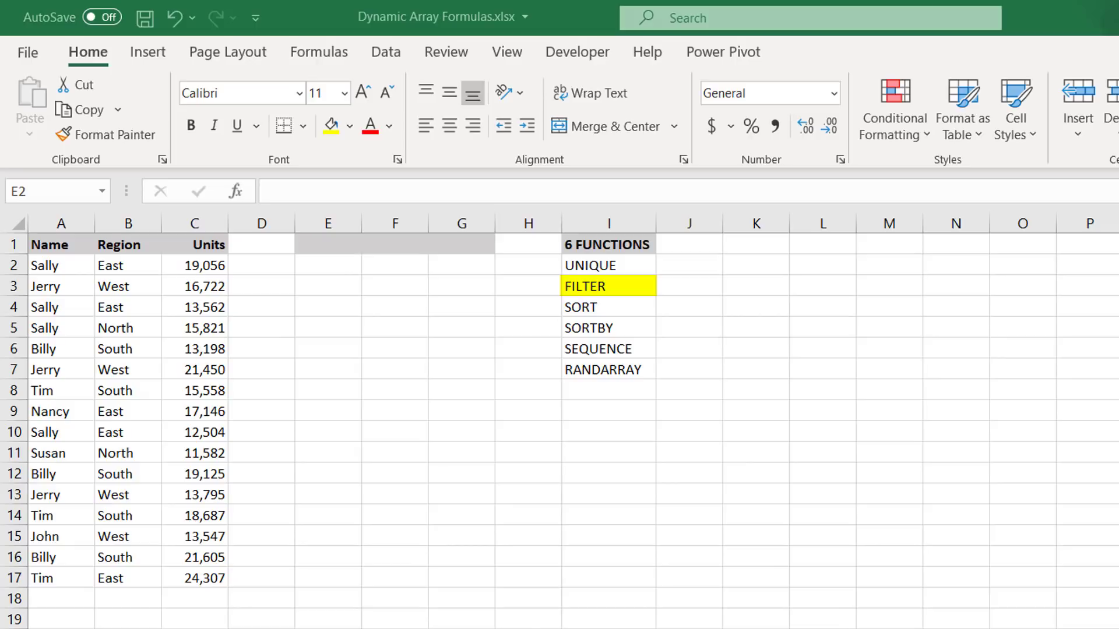
pyautogui.click(309, 266)
pyautogui.write('=FI')
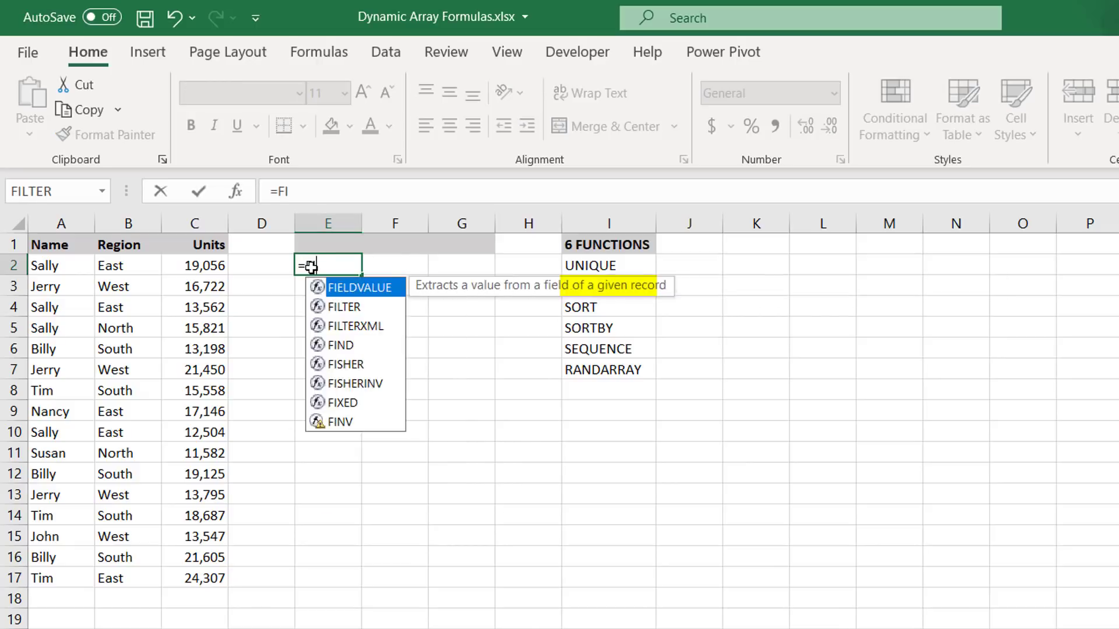
pyautogui.write('LTER(')
pyautogui.moveTo(47, 265); pyautogui.dragTo(201, 578)
pyautogui.write(',')
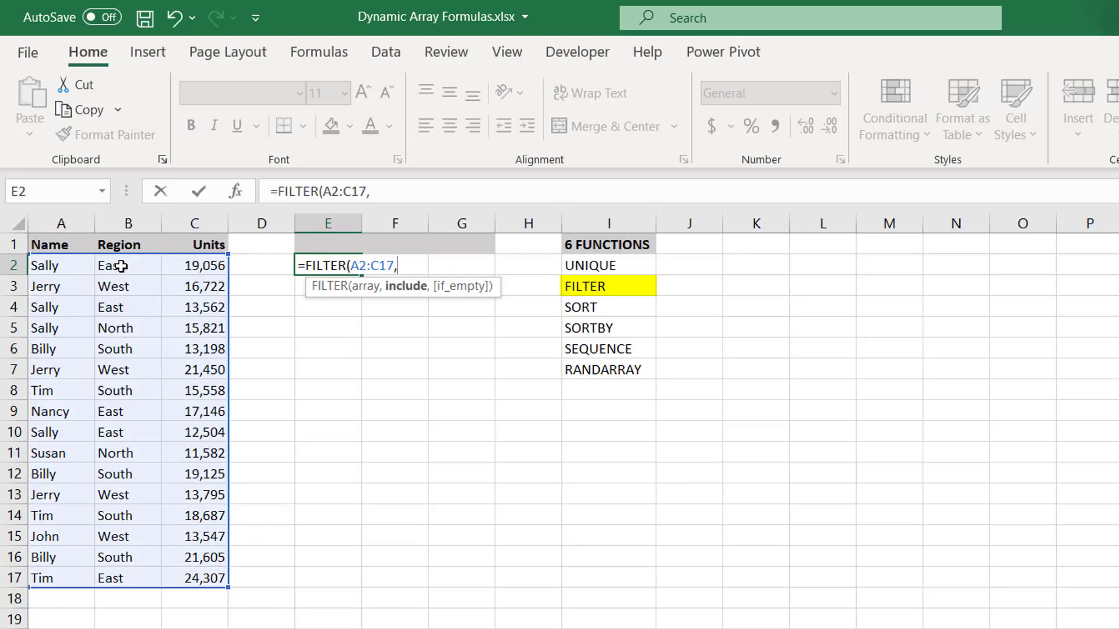
pyautogui.moveTo(140, 266); pyautogui.dragTo(130, 568)
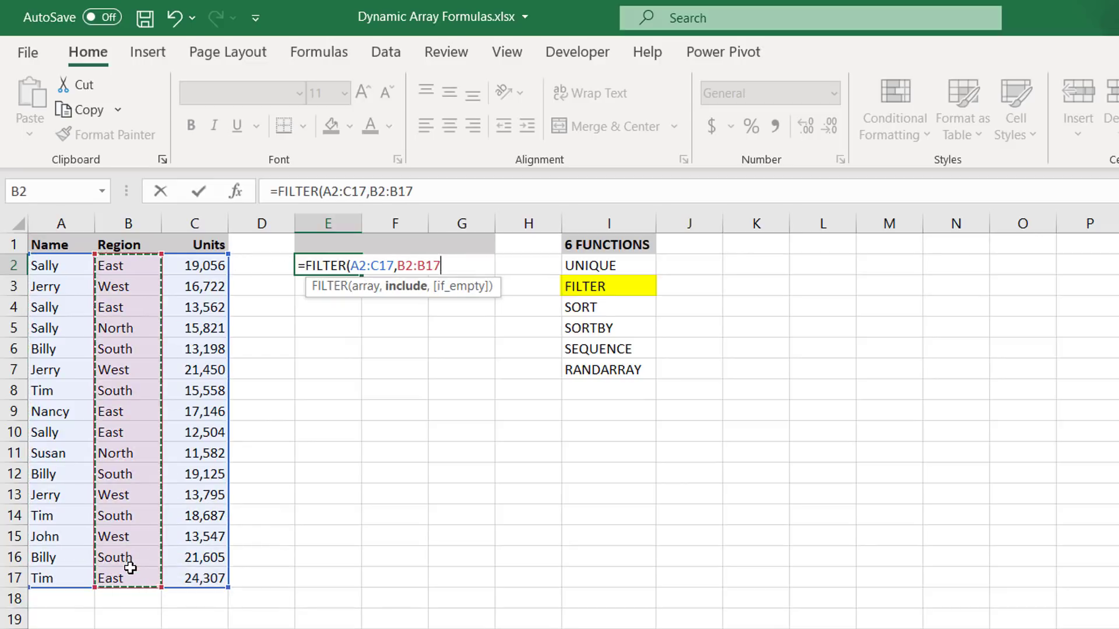
pyautogui.write('="East")')
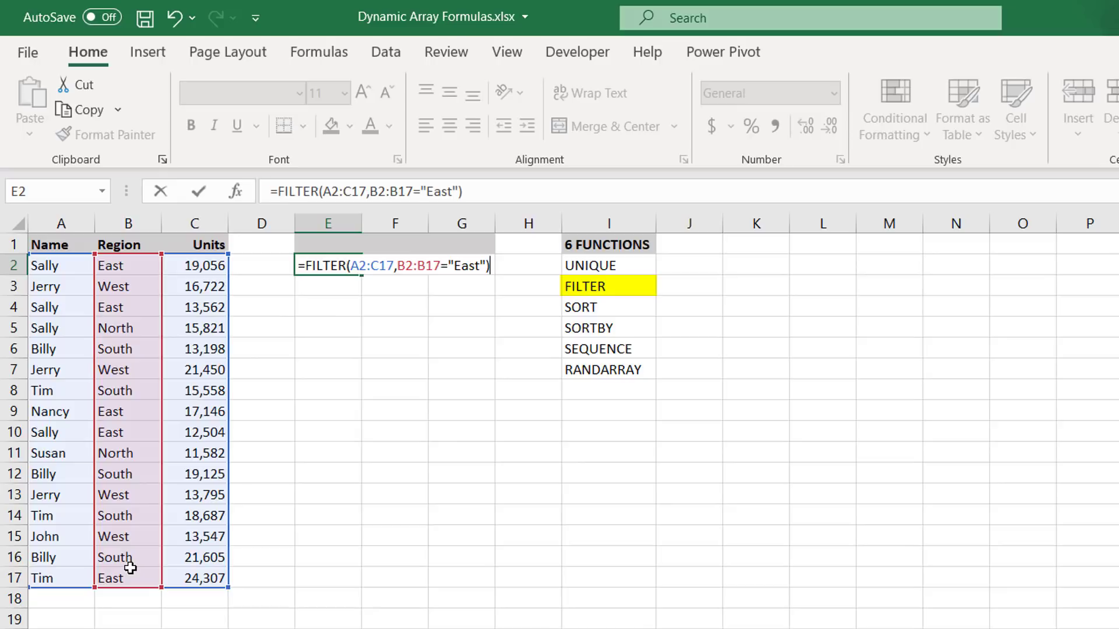
pyautogui.press('Return')
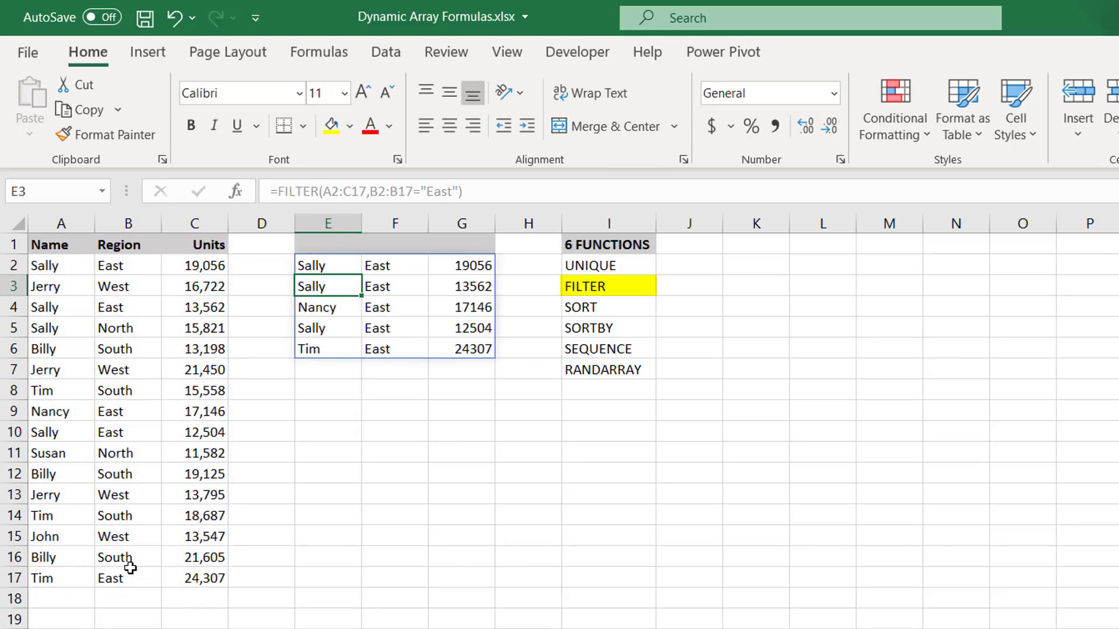
# - Change the include condition of the FILTER formula in E2 to C2:C17>15000
pyautogui.click(333, 265)
pyautogui.moveTo(458, 191); pyautogui.dragTo(369, 191)
pyautogui.moveTo(202, 266); pyautogui.dragTo(193, 571)
pyautogui.write('>15')
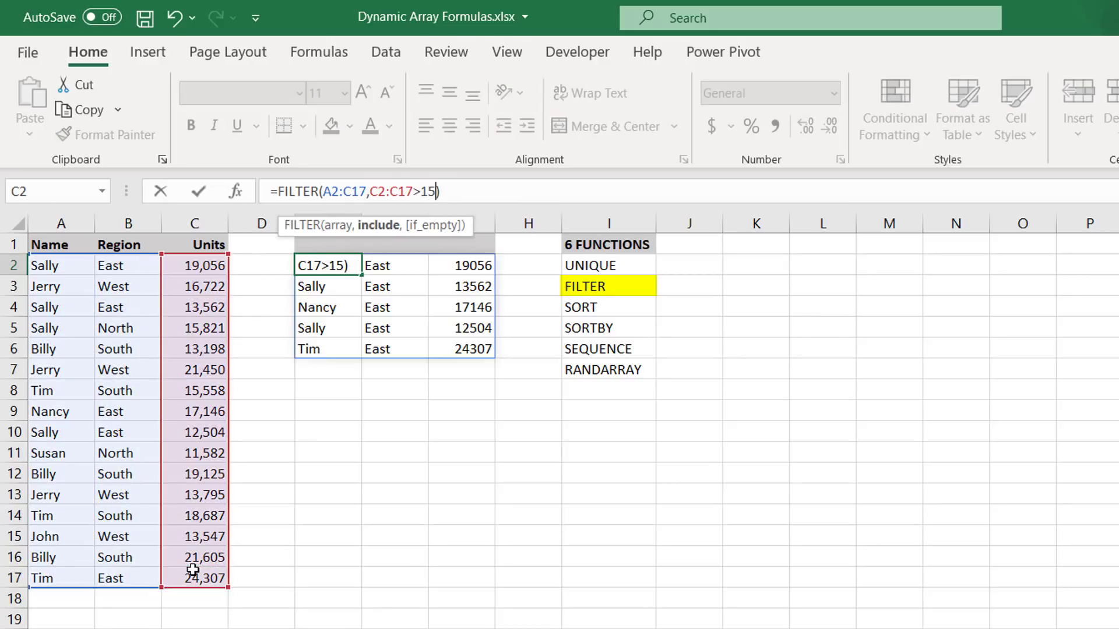
pyautogui.write('000')
pyautogui.press('Return')
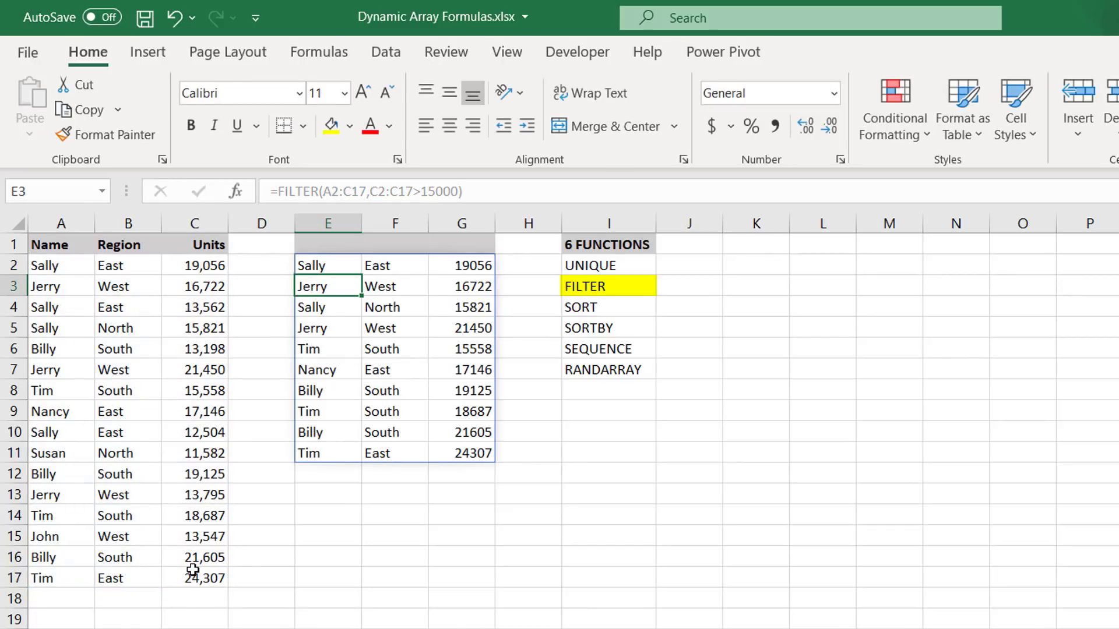
# - Add 0 as the if_empty argument of the FILTER formula in E2
pyautogui.click(318, 270)
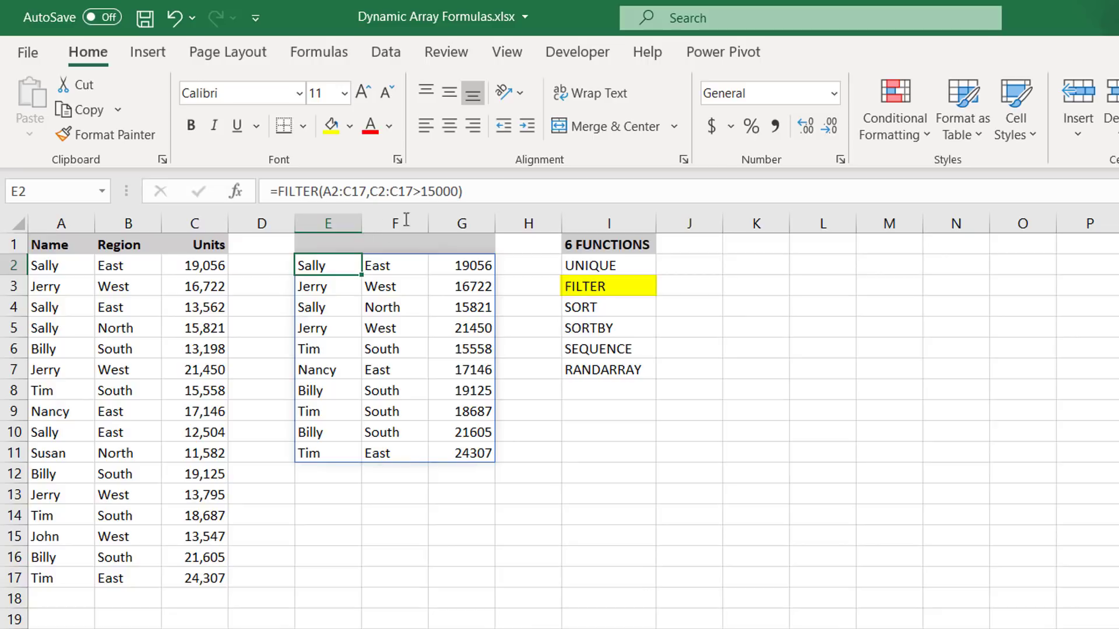
pyautogui.click(459, 191)
pyautogui.write(',')
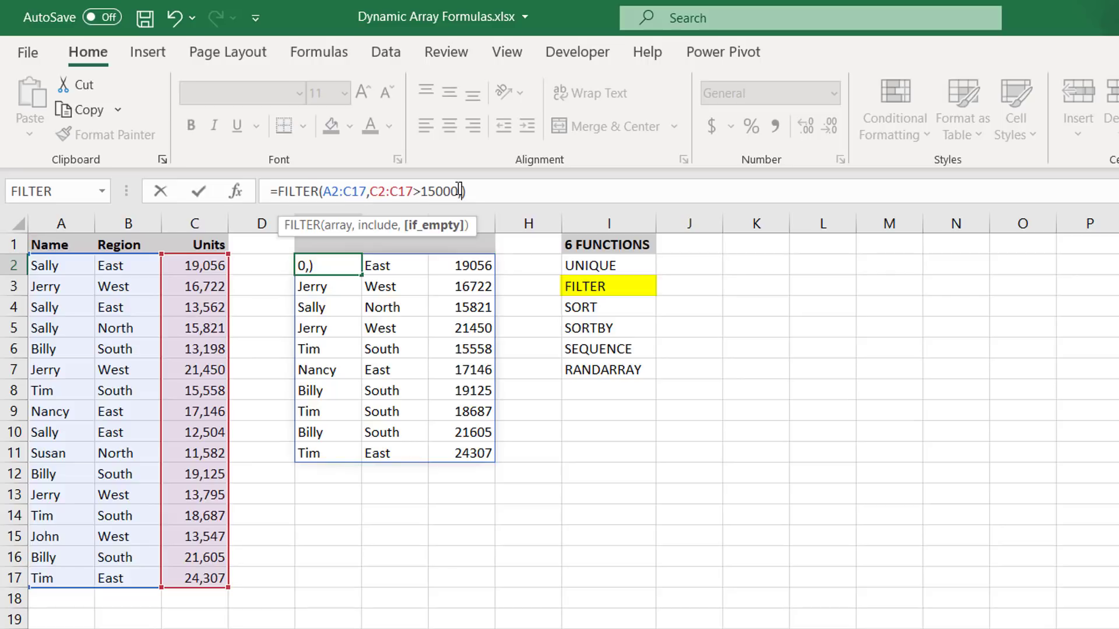
pyautogui.write('0')
pyautogui.press('Return')
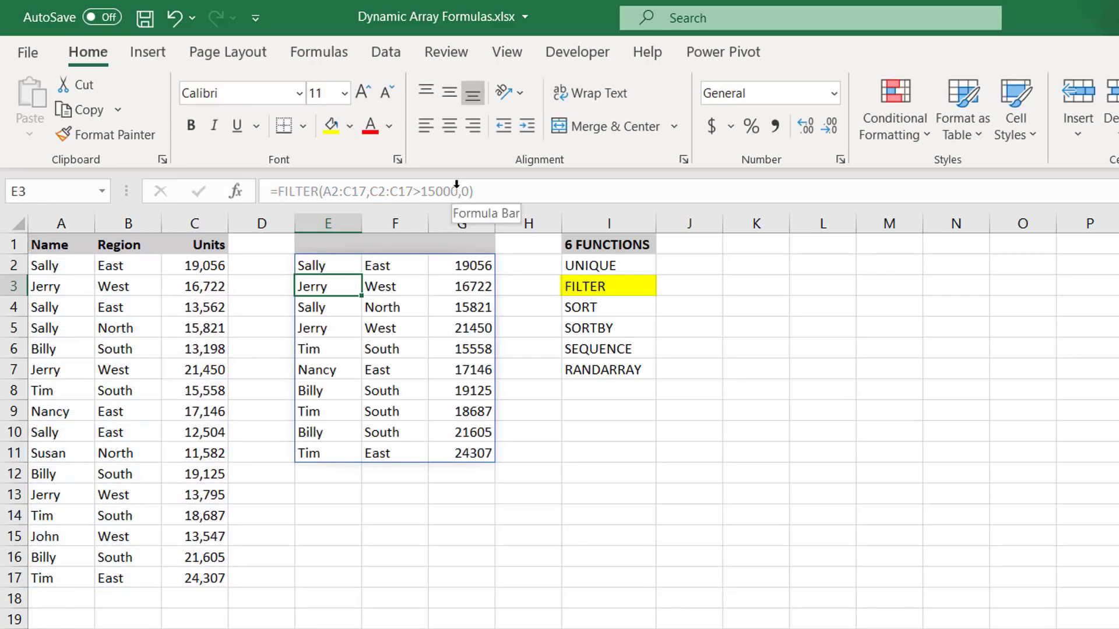
# - Clear the FILTER formula from E2 and enter =SORT(A2:A17) there to sort the names
pyautogui.click(215, 288)
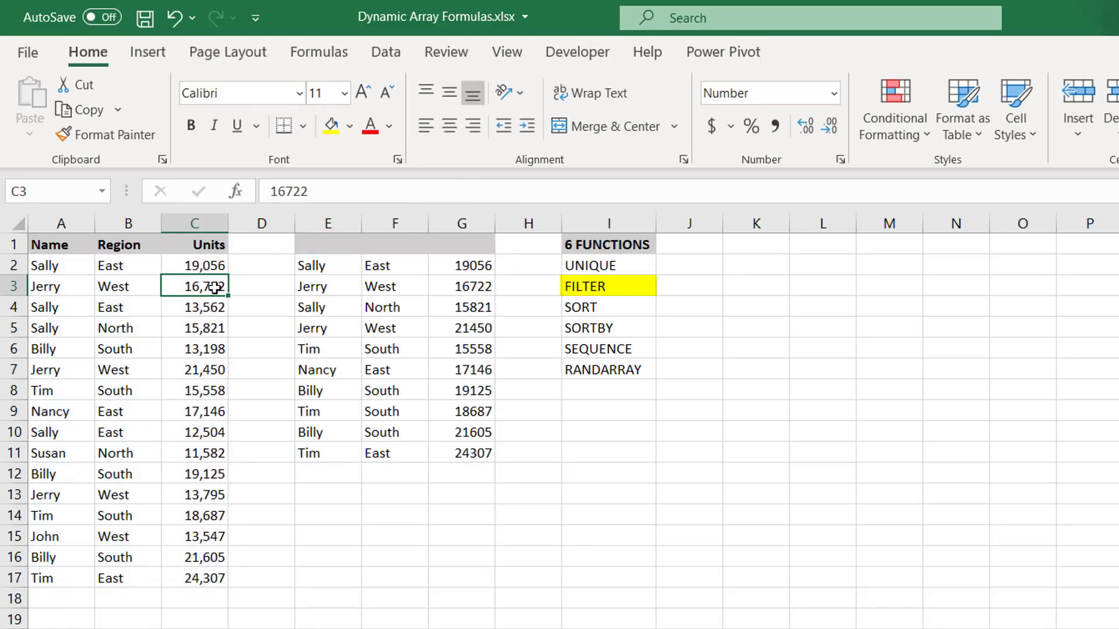
pyautogui.press('Delete')
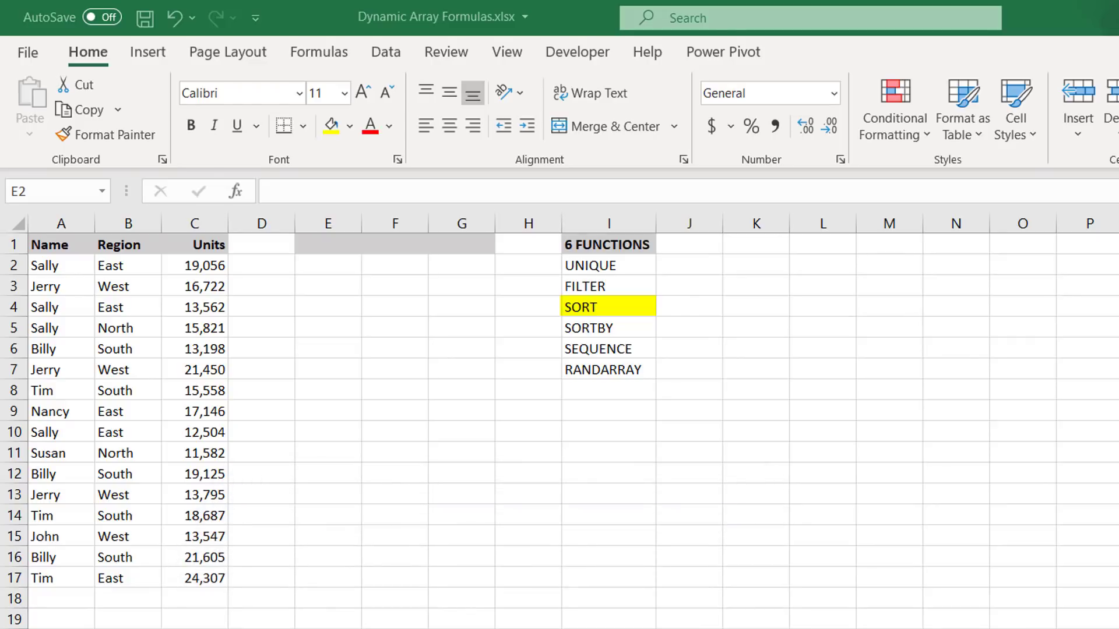
pyautogui.click(315, 271)
pyautogui.write('=SORT(')
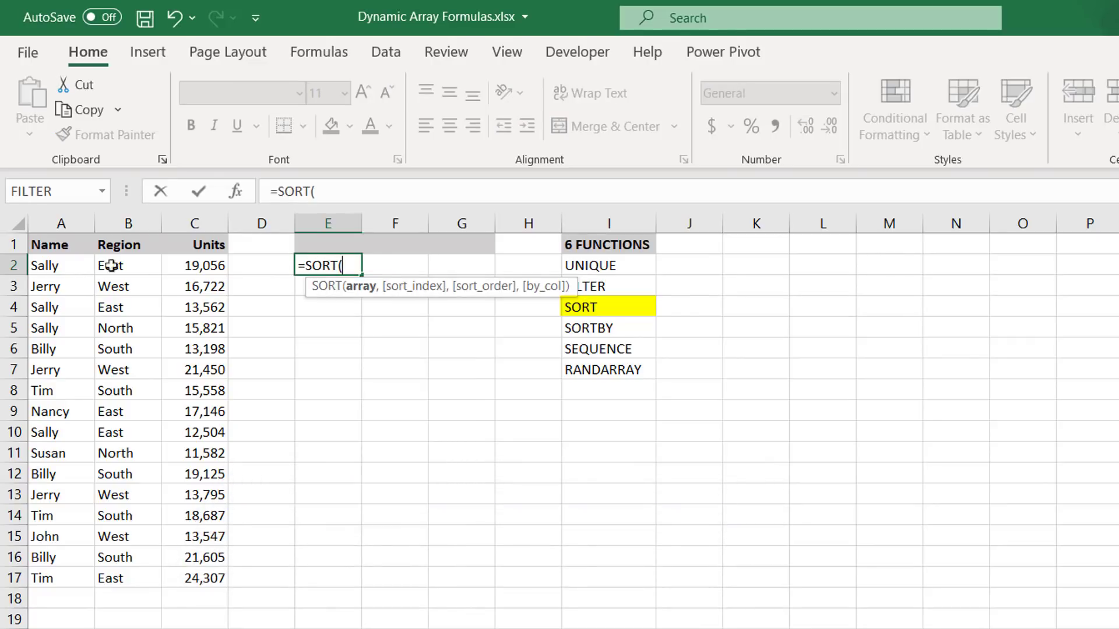
pyautogui.moveTo(65, 266); pyautogui.dragTo(73, 580)
pyautogui.press('Return')
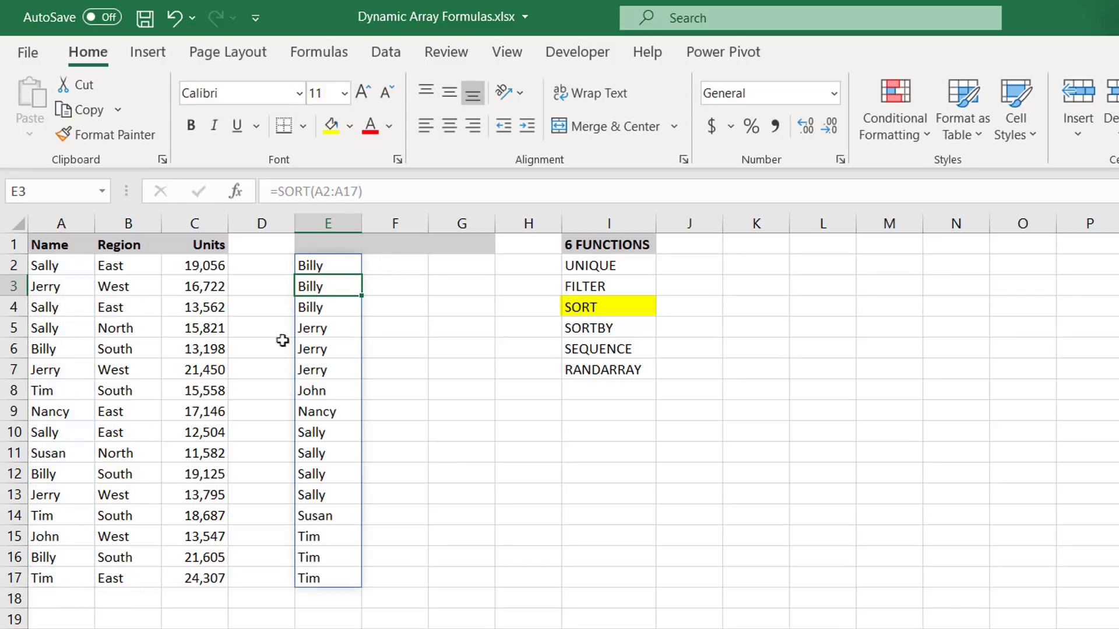
# - Replace the formula in E2 with =SORT(A2:C17) to sort the whole data range
pyautogui.click(357, 262)
pyautogui.press('F2')
pyautogui.press('Escape')
pyautogui.write('=SORT(')
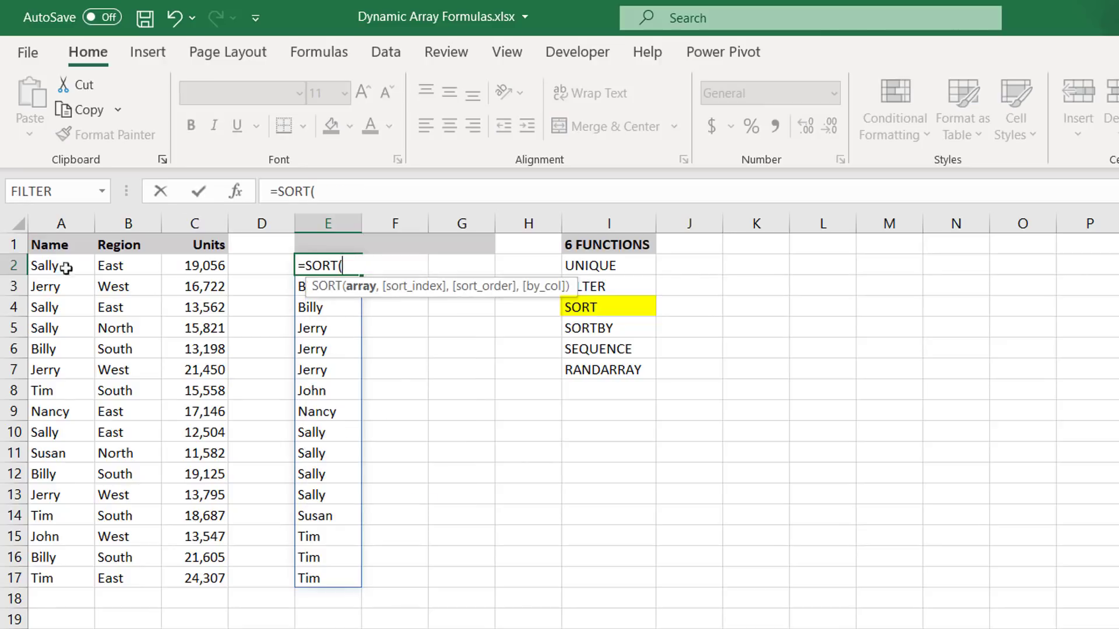
pyautogui.moveTo(66, 267); pyautogui.dragTo(207, 570)
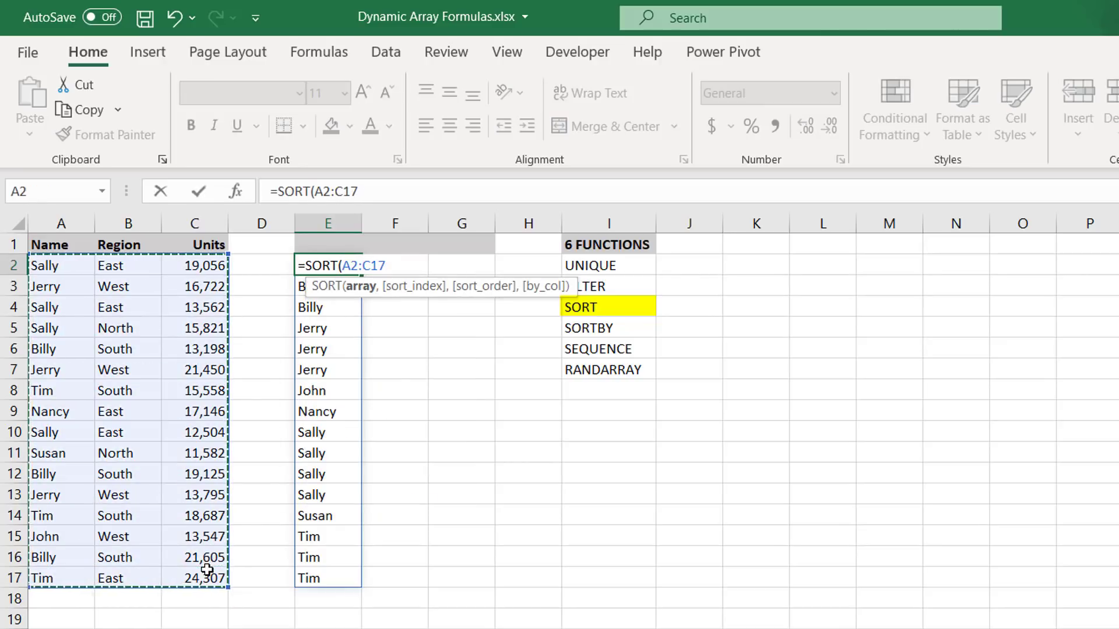
pyautogui.press('Return')
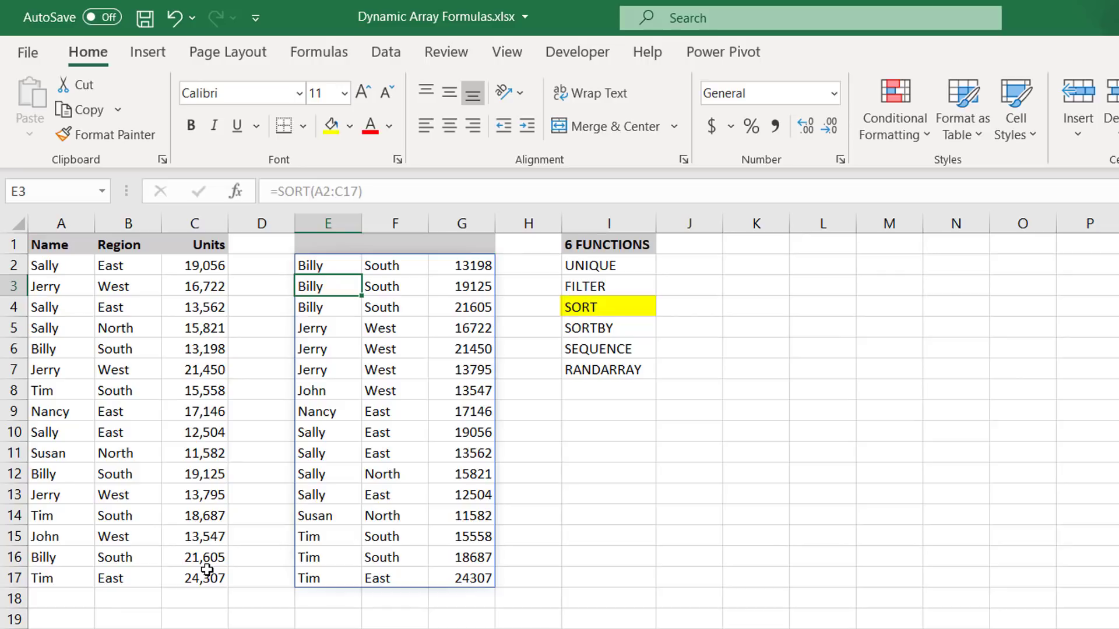
# - Add 2 as the sort_index argument of the SORT formula in E2 to sort by region
pyautogui.click(324, 266)
pyautogui.click(357, 191)
pyautogui.write(',')
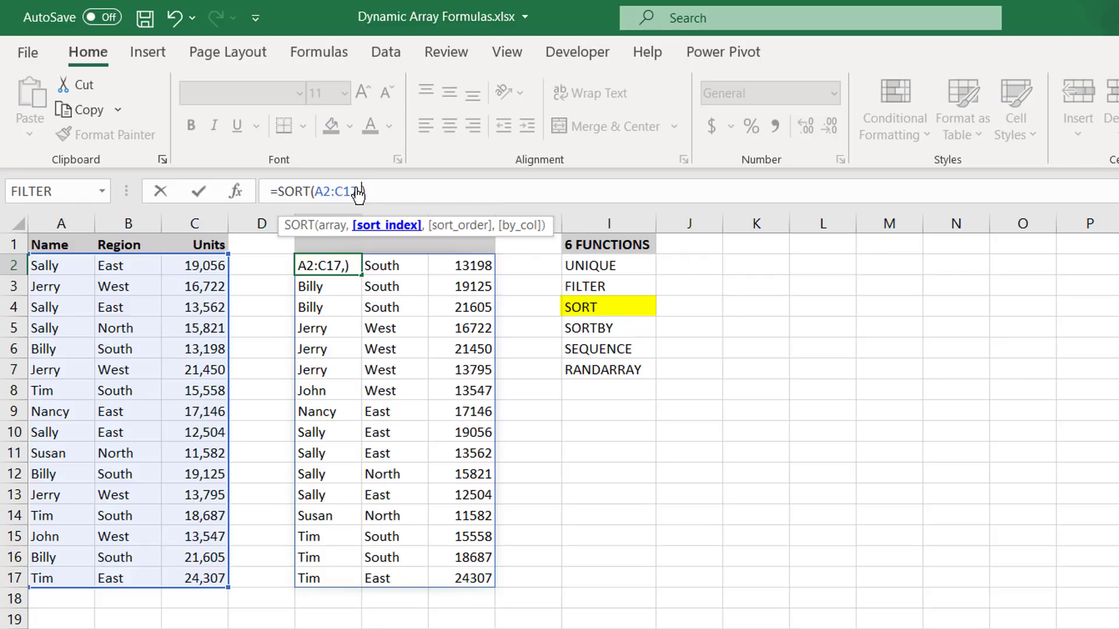
pyautogui.write('2')
pyautogui.press('Return')
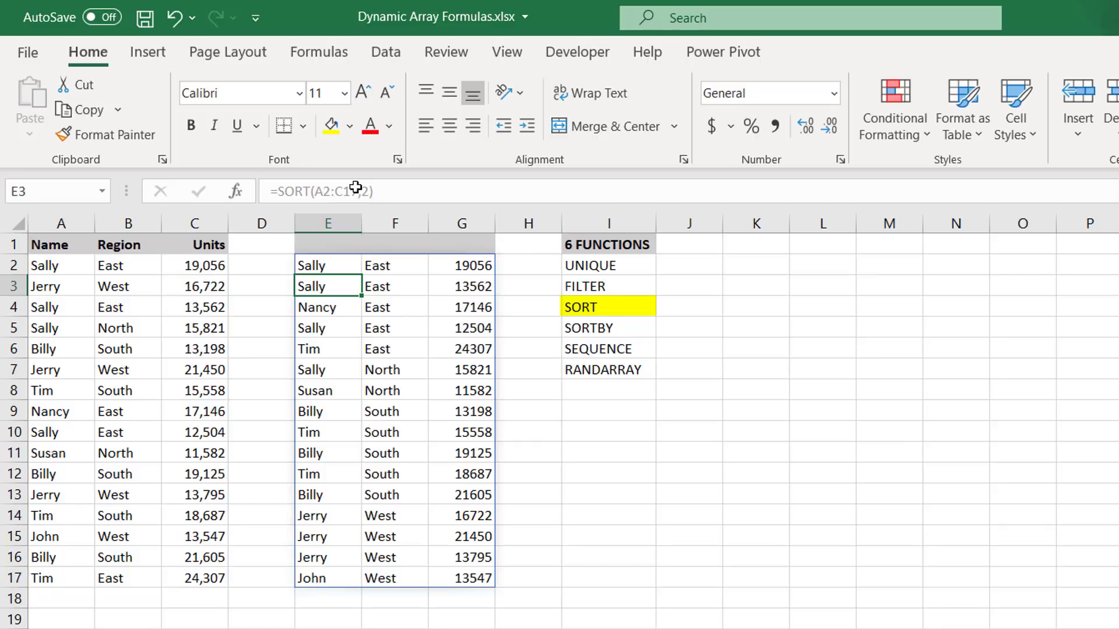
# - Extend the SORT formula in E2 with ascending sort order 1 and FALSE to sort by row
pyautogui.press('Up')
pyautogui.click(368, 193)
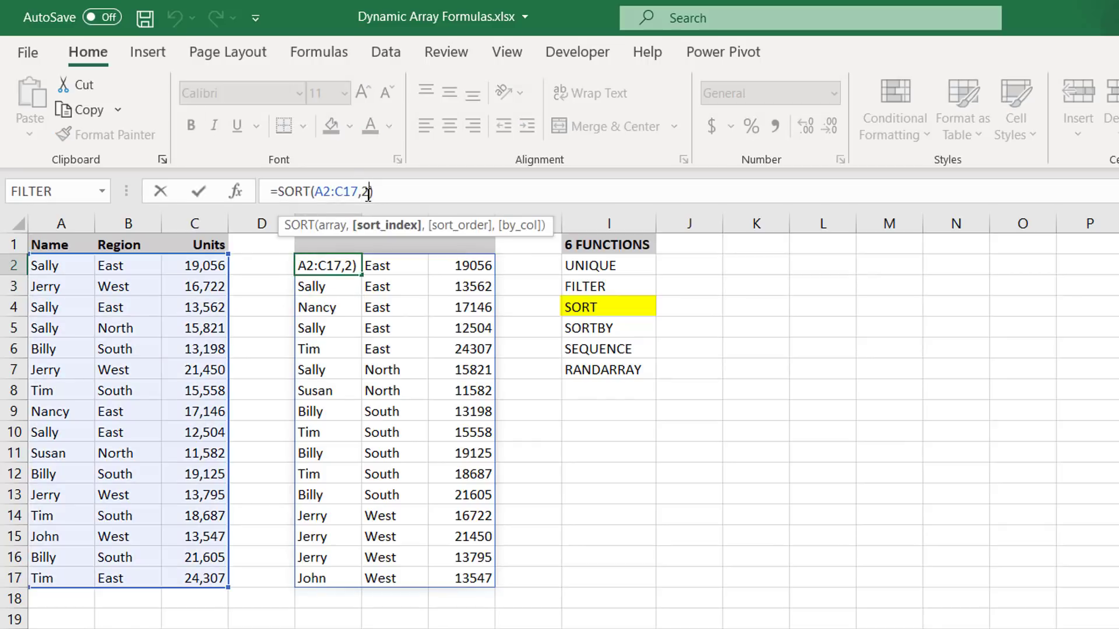
pyautogui.write(',')
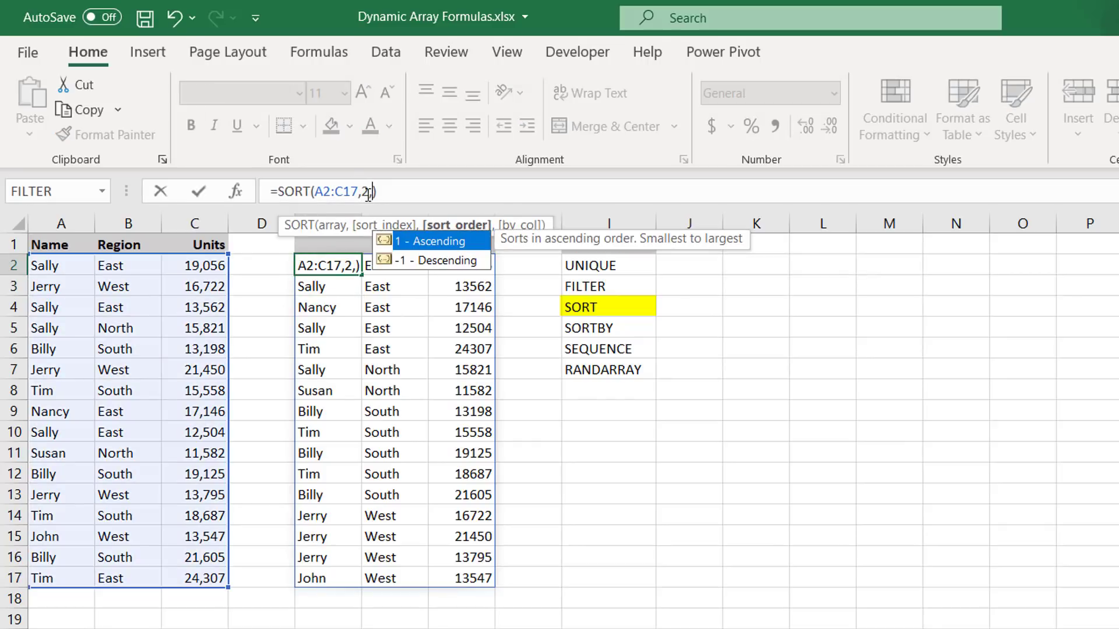
pyautogui.doubleClick(416, 244)
pyautogui.write(',')
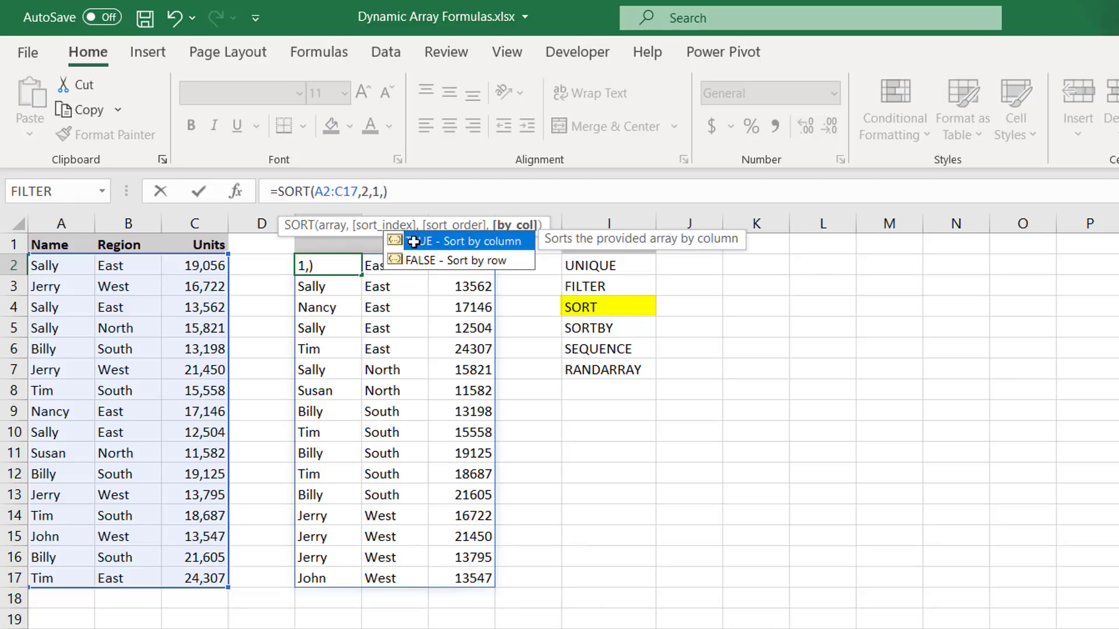
pyautogui.click(417, 263)
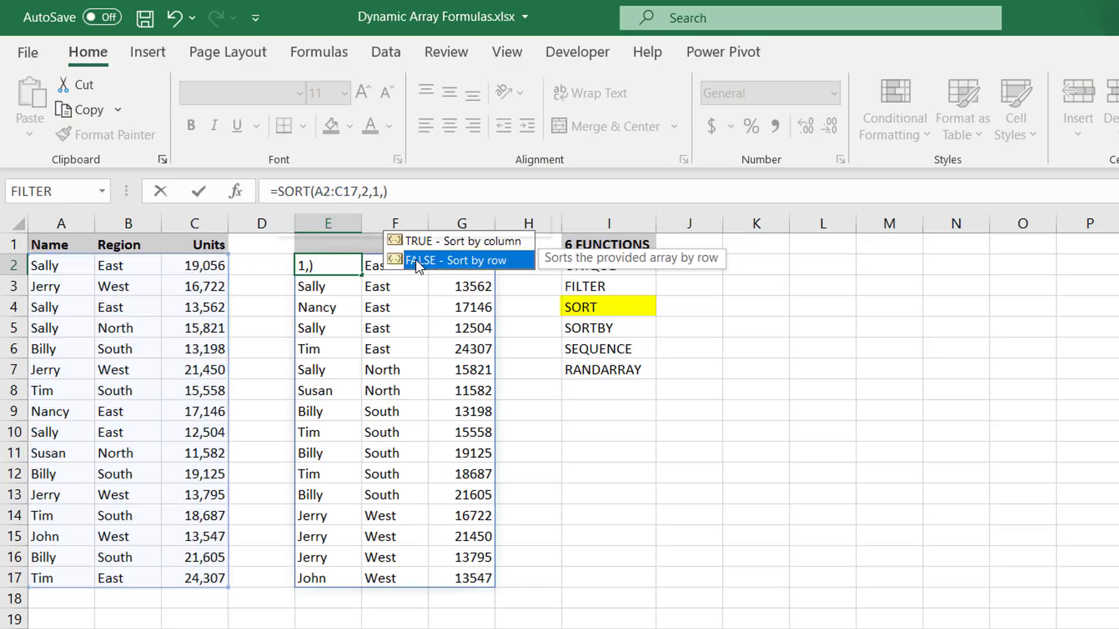
pyautogui.doubleClick(417, 262)
pyautogui.press('Return')
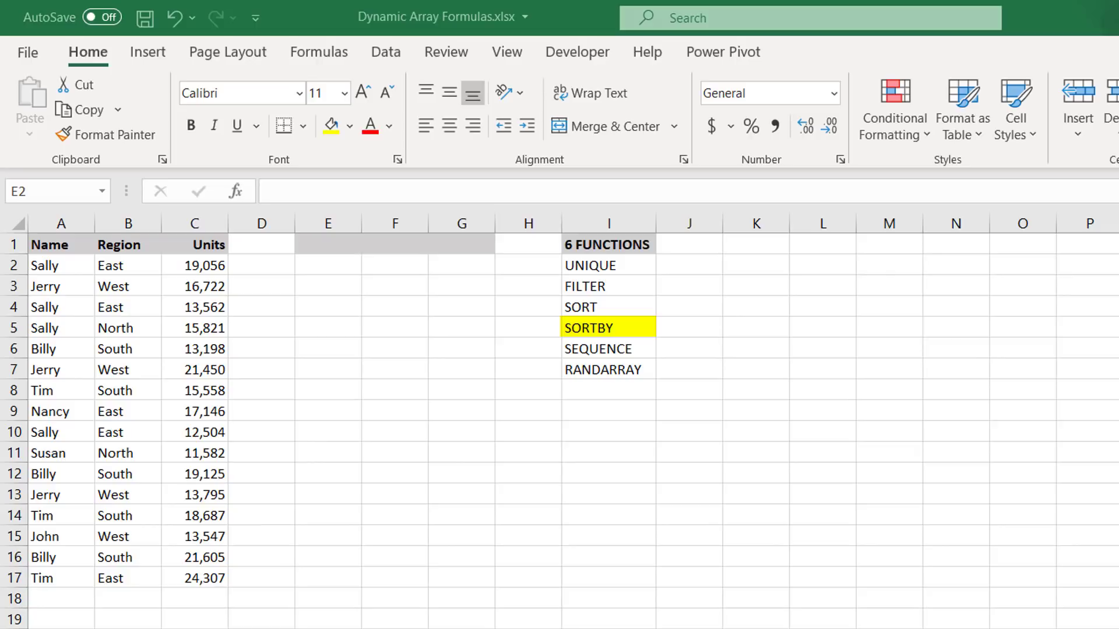
# - Enter =SORTBY(A2:C17,B2:B17) in E2 to sort the records by region
pyautogui.click(312, 263)
pyautogui.write('=SO')
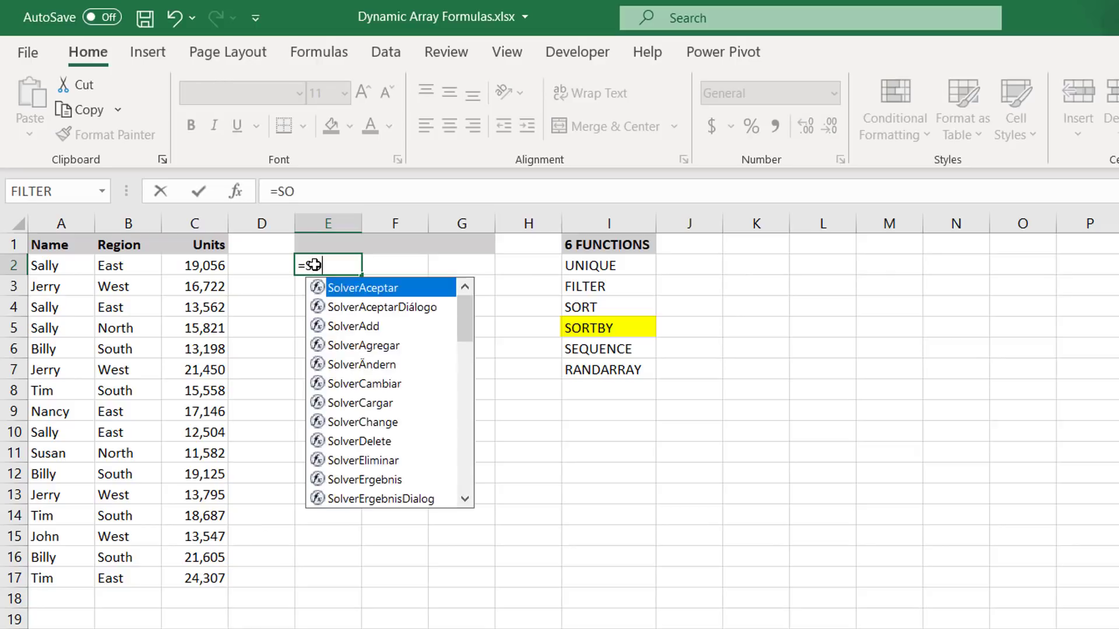
pyautogui.write('RTBY(')
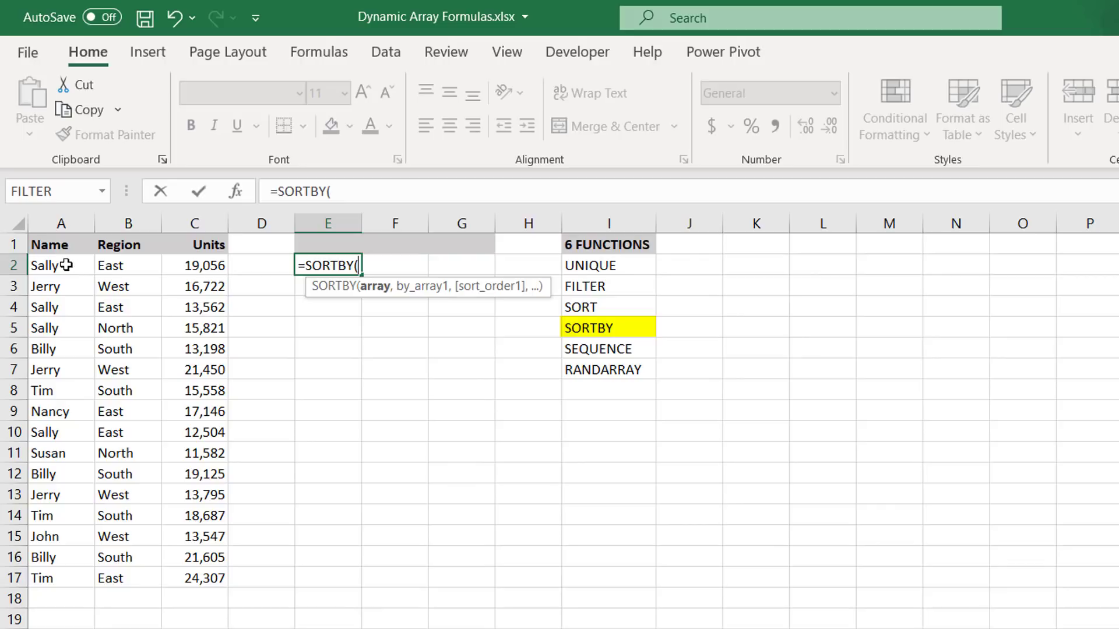
pyautogui.moveTo(66, 265); pyautogui.dragTo(187, 561)
pyautogui.write(',')
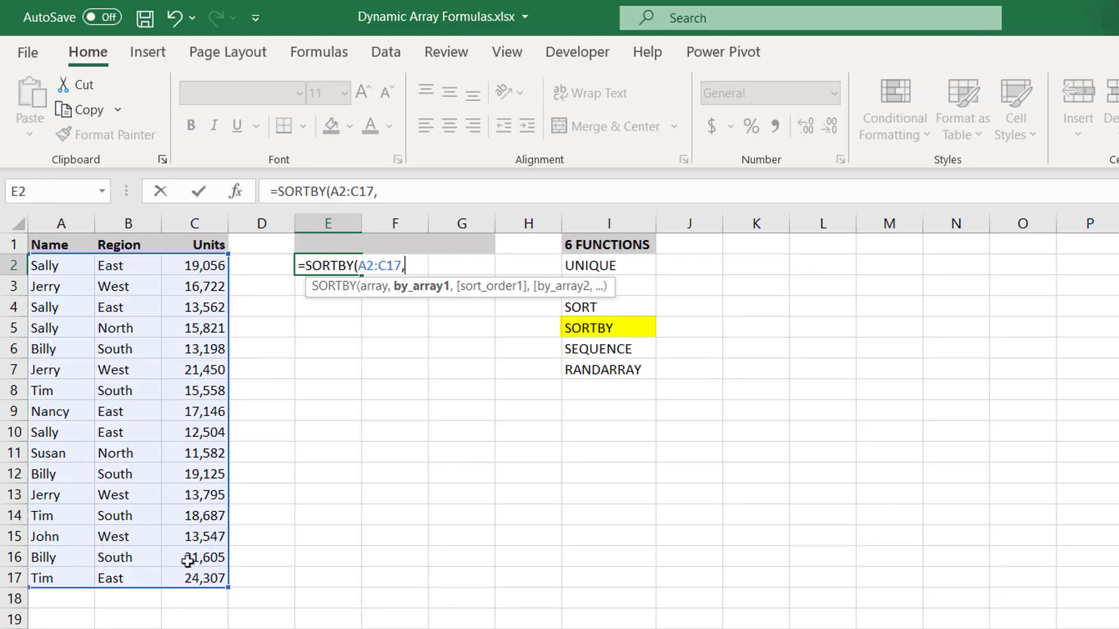
pyautogui.moveTo(132, 269); pyautogui.dragTo(137, 583)
pyautogui.write(')')
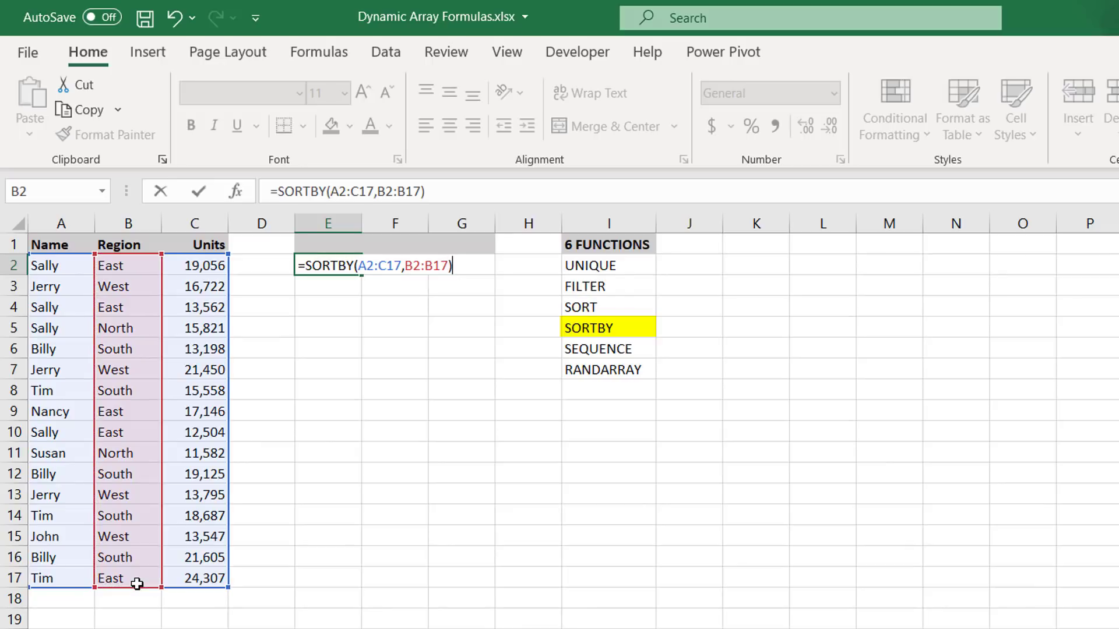
pyautogui.press('Return')
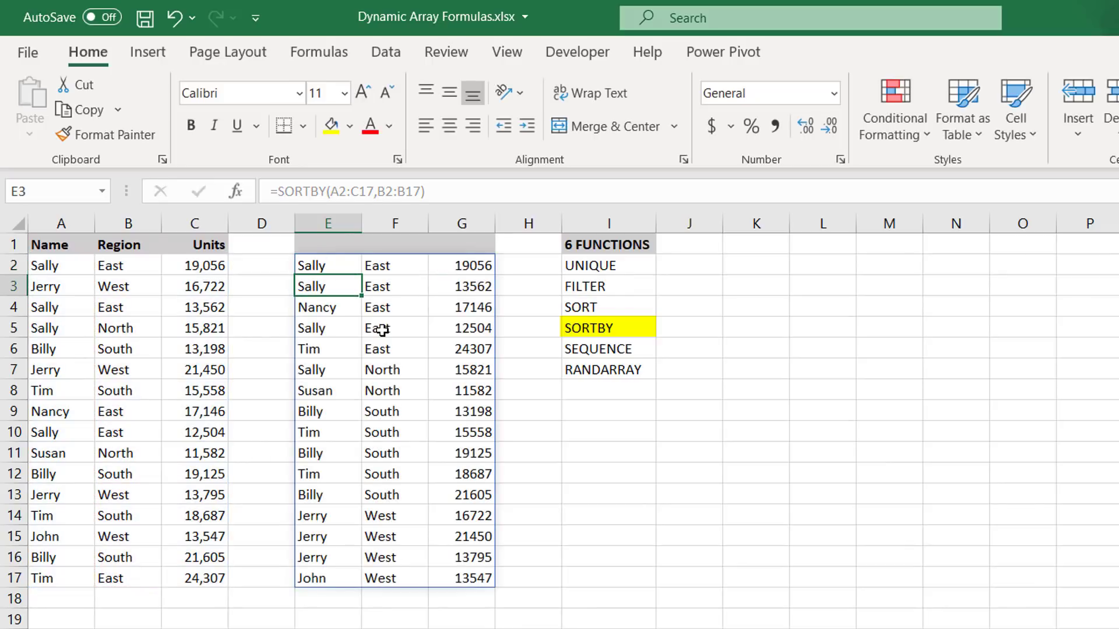
# - Extend the SORTBY formula in E2 to sort B2:B17 ascending and C2:C17 ascending, using 1 for both sort orders
pyautogui.click(328, 267)
pyautogui.click(422, 190)
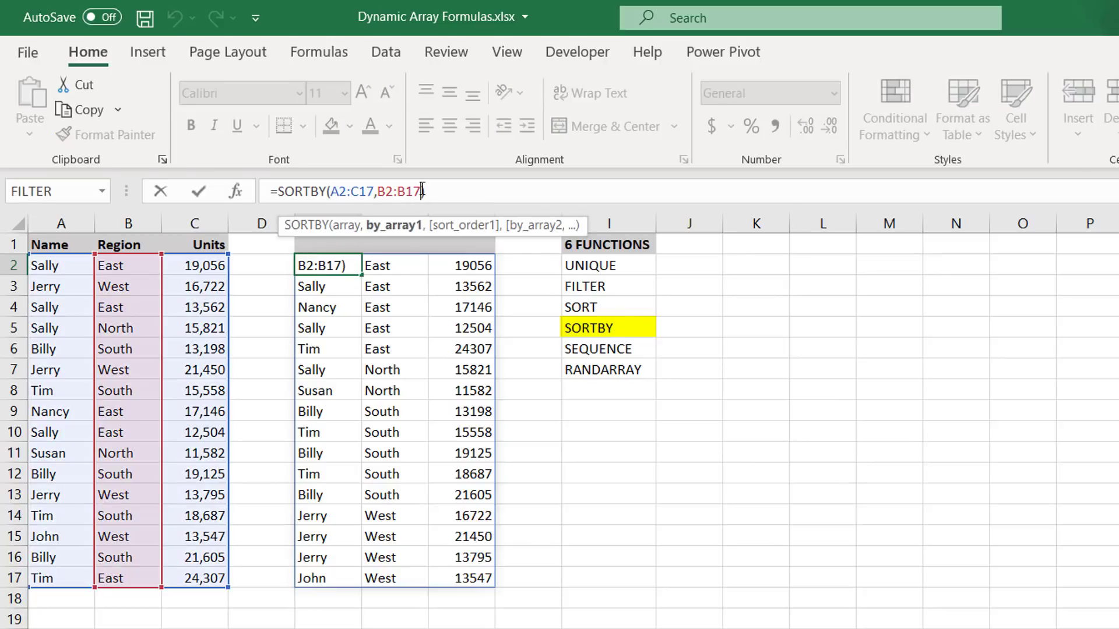
pyautogui.write(',')
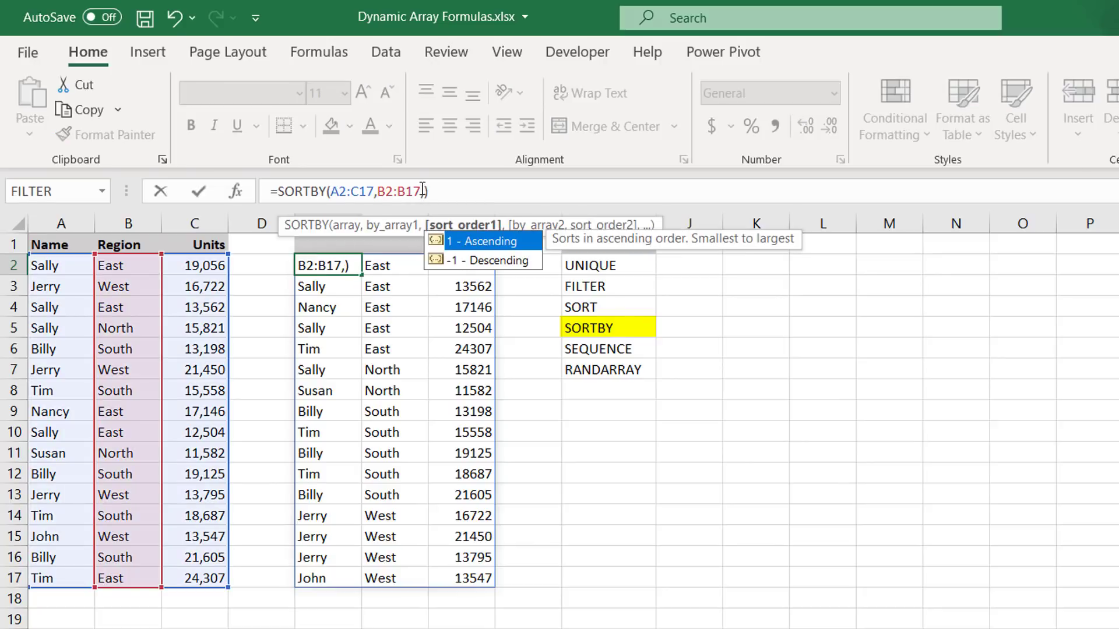
pyautogui.doubleClick(495, 247)
pyautogui.write(',')
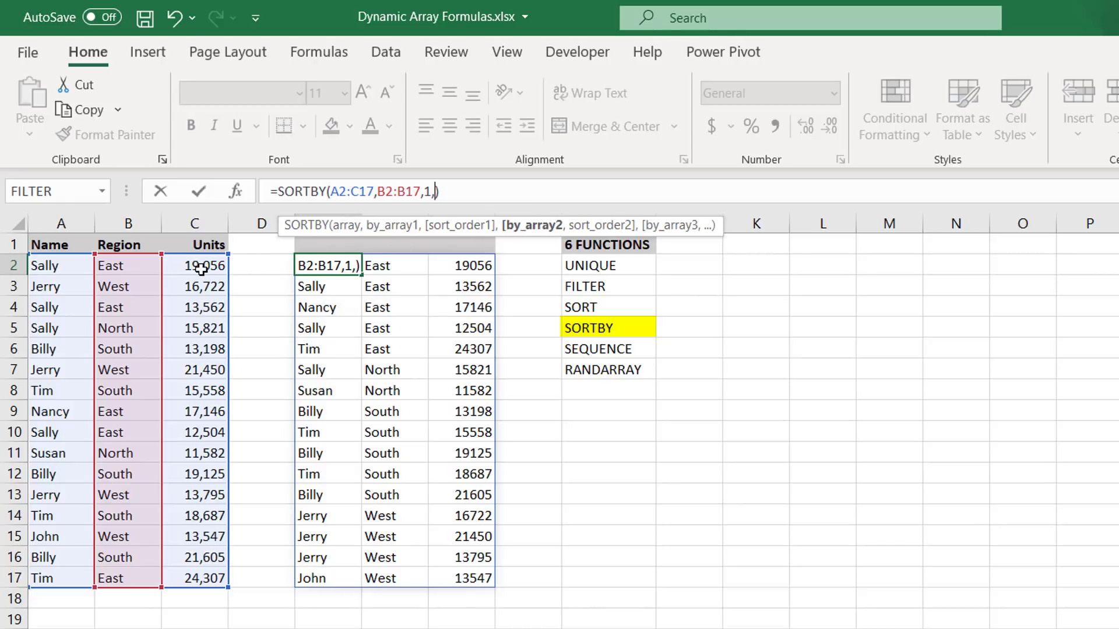
pyautogui.moveTo(220, 263); pyautogui.dragTo(204, 568)
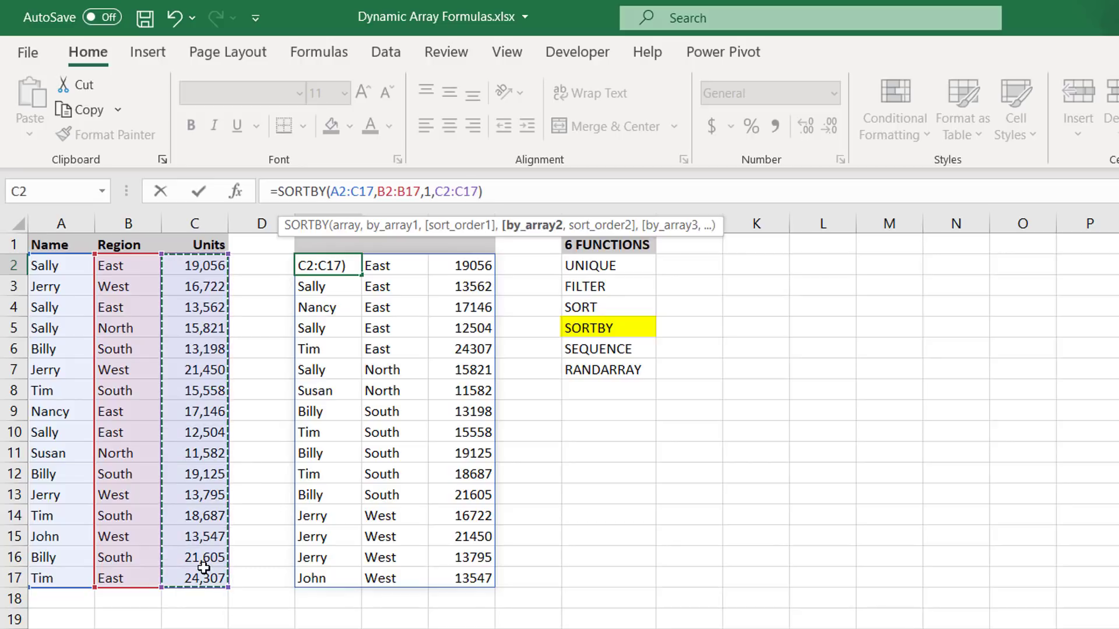
pyautogui.write(',1')
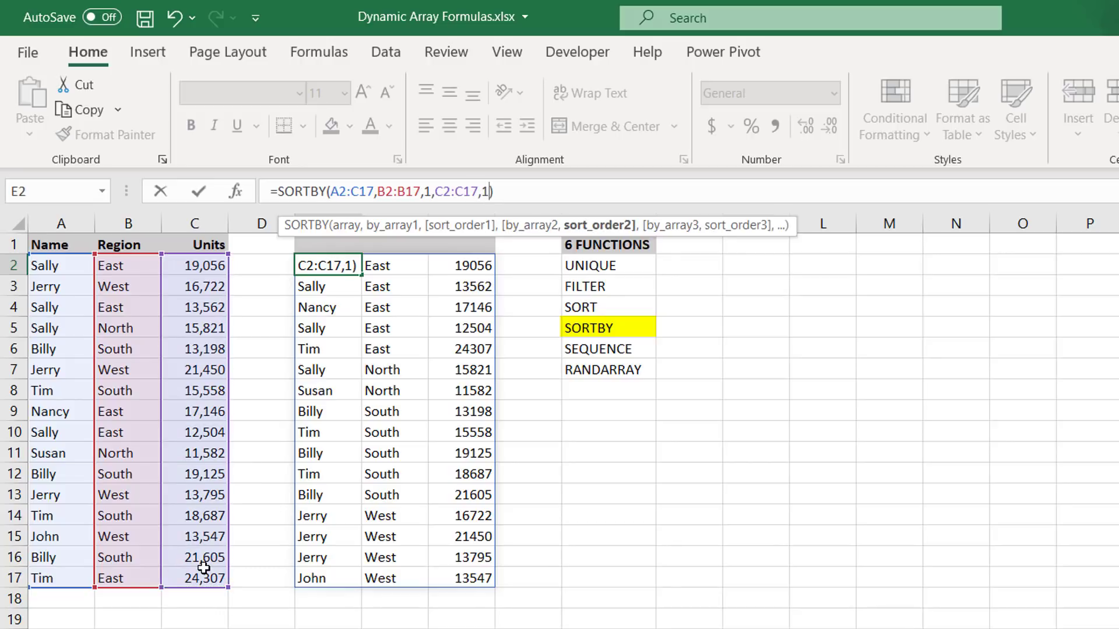
pyautogui.write(')')
pyautogui.press('Return')
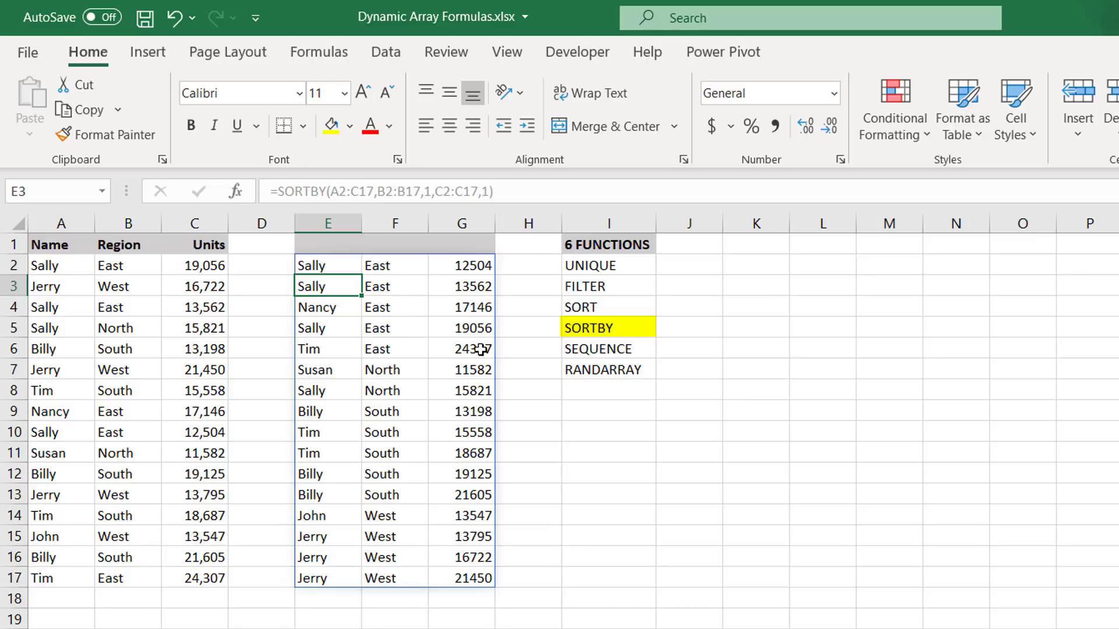
pyautogui.click(350, 264)
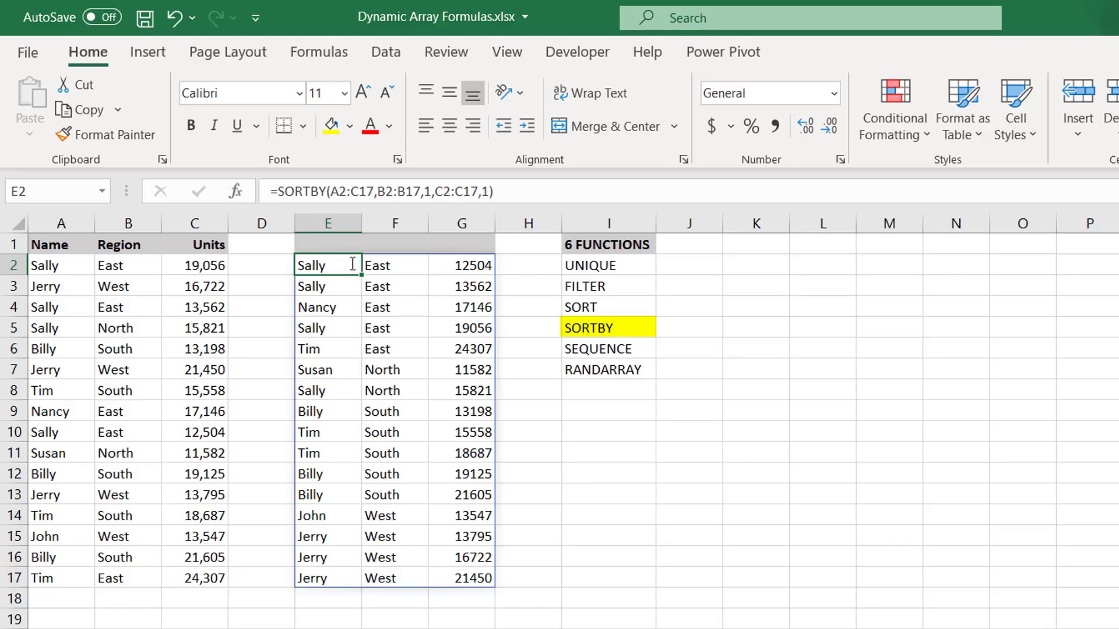
pyautogui.moveTo(376, 191); pyautogui.dragTo(424, 197)
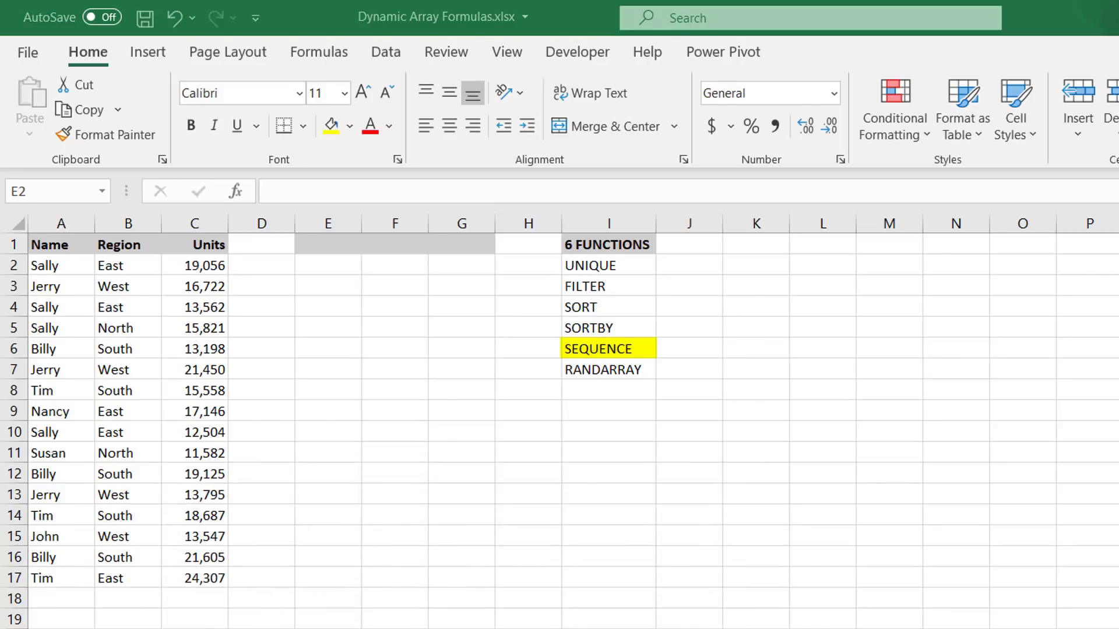
# - Enter =SEQUENCE(10,2,10,5) in E2 to generate 10 rows and 2 columns of numbers starting at 10 in steps of 5
pyautogui.click(307, 268)
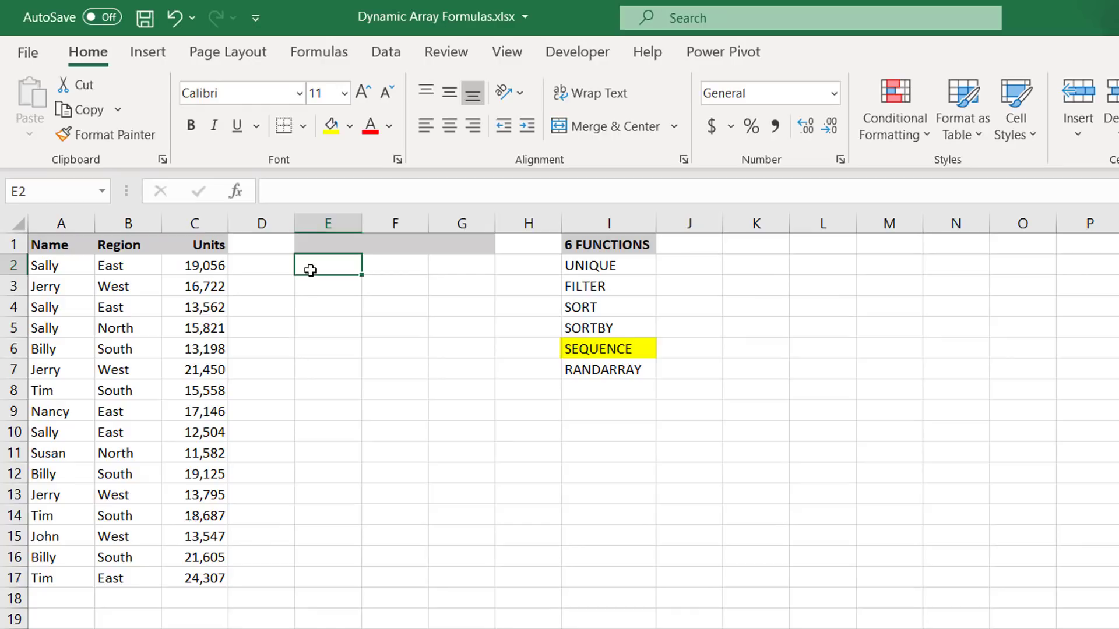
pyautogui.write('=SEQU')
pyautogui.press('Tab')
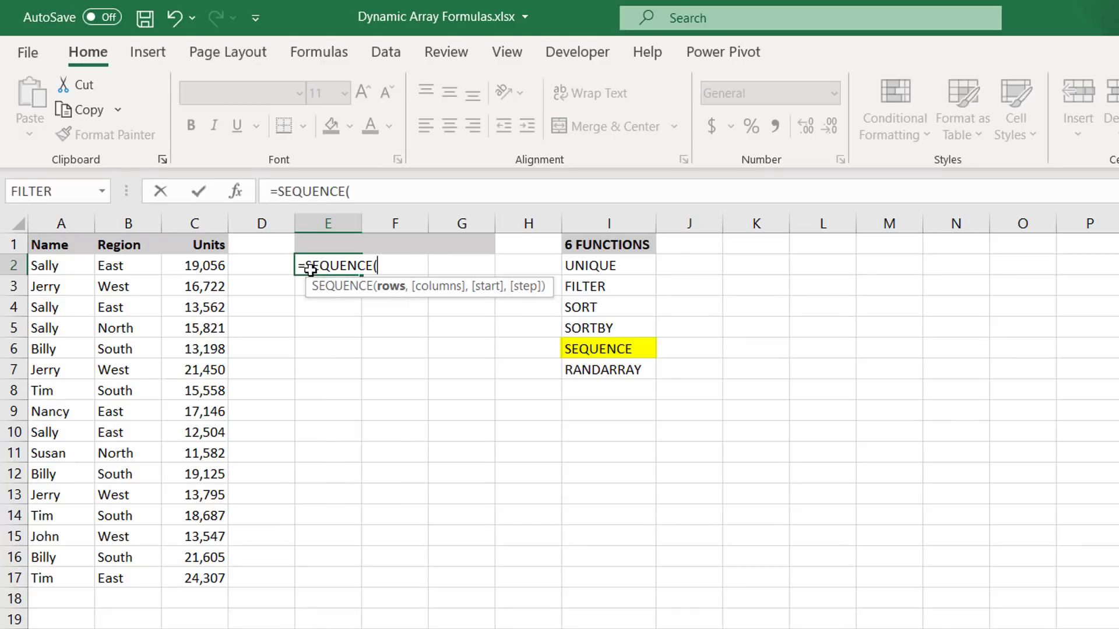
pyautogui.write('10,')
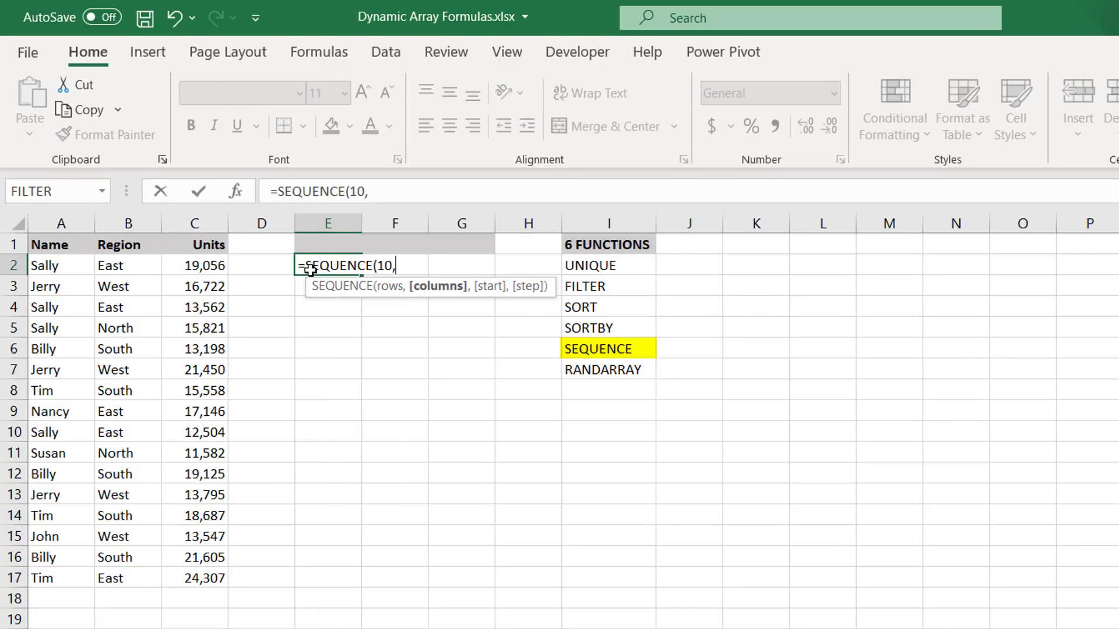
pyautogui.write('2,')
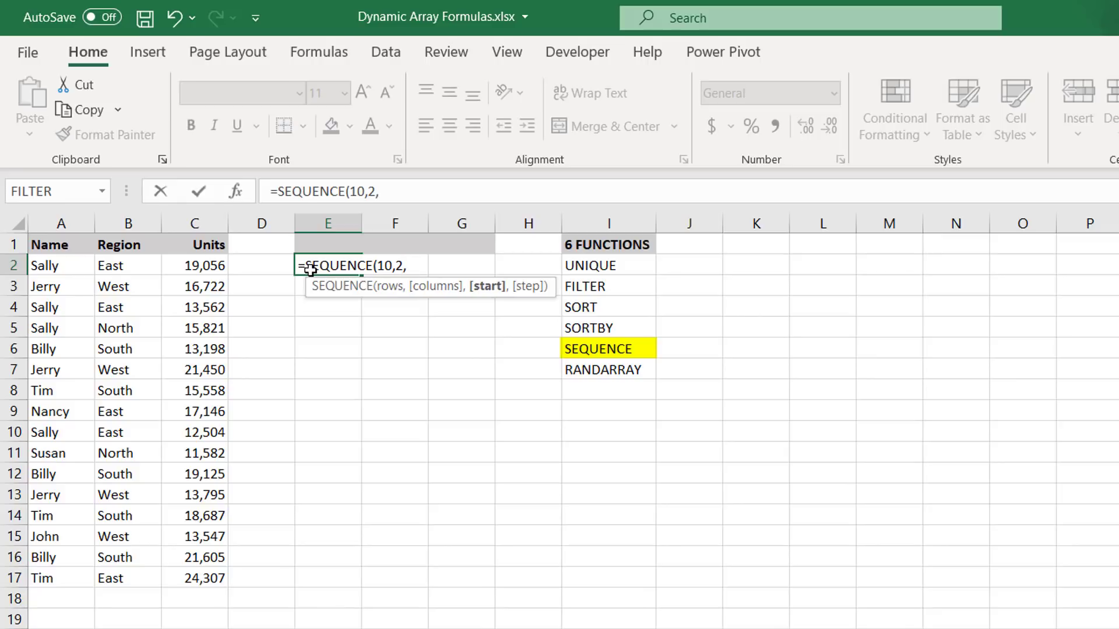
pyautogui.write('10,')
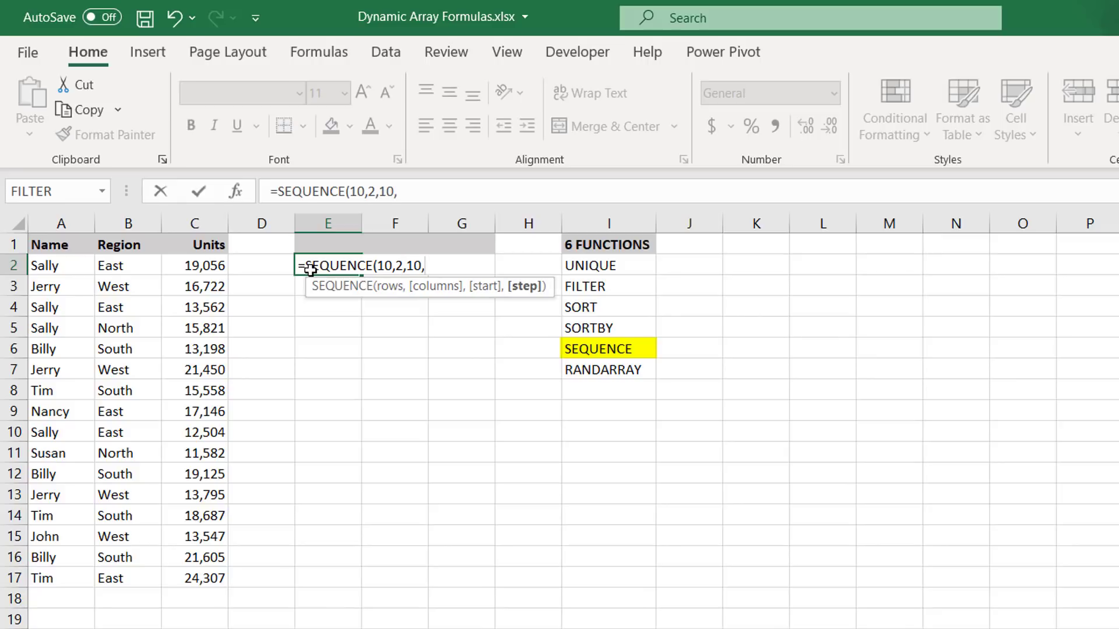
pyautogui.write('5)')
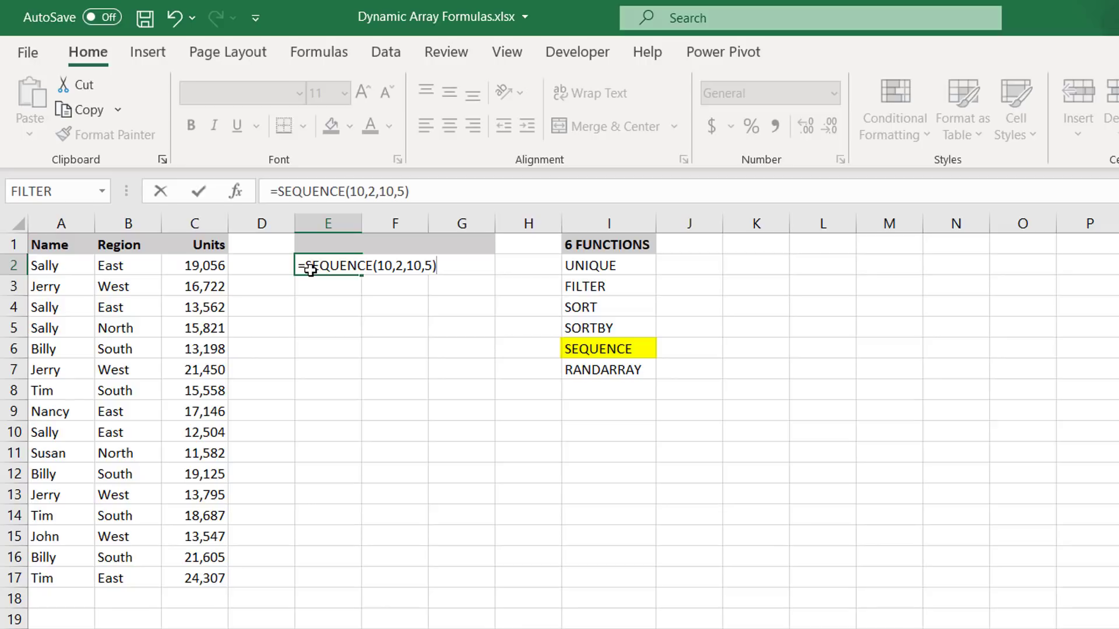
pyautogui.press('Return')
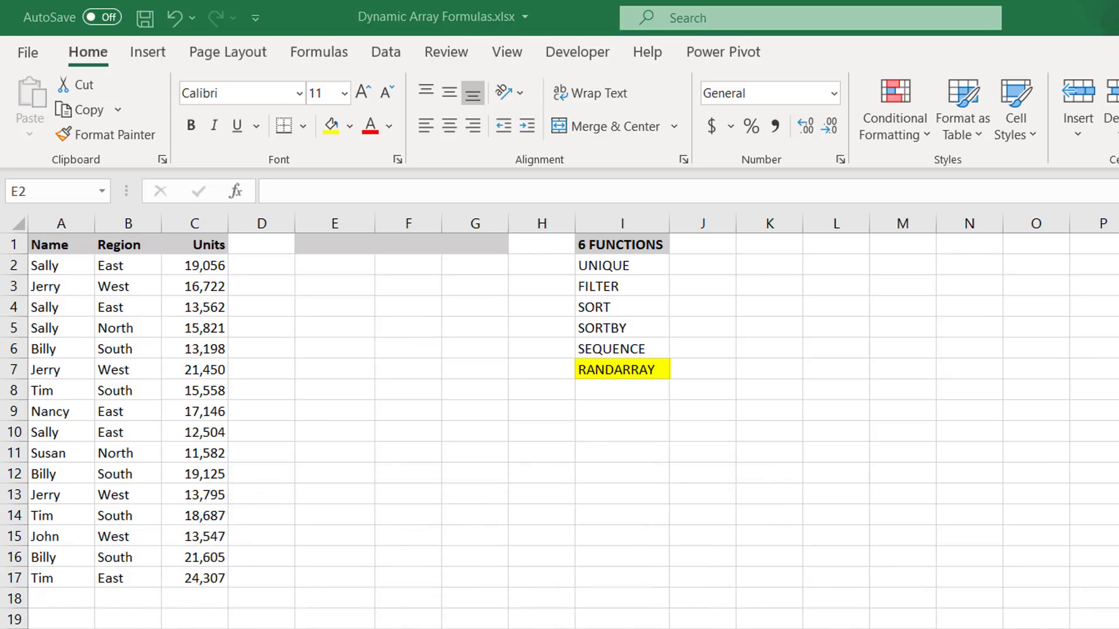
# - Enter =RANDARRAY(10,2,10,100,TRUE) in E2 to generate 10 rows and 2 columns of random integers between 10 and 100
pyautogui.click(320, 257)
pyautogui.write('=RAN')
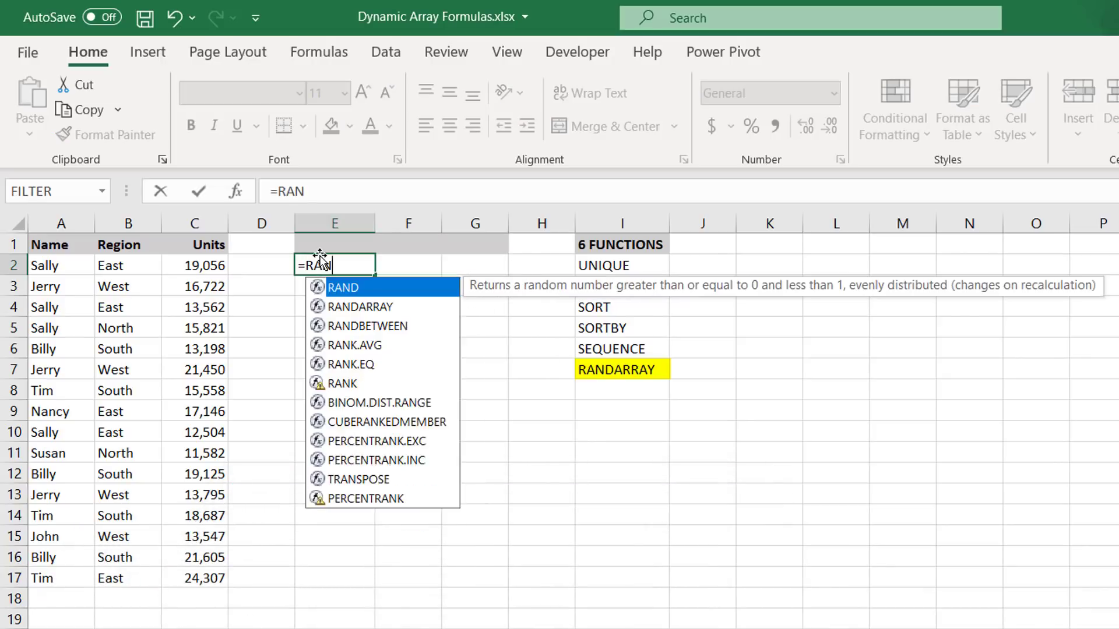
pyautogui.write('DARRAY')
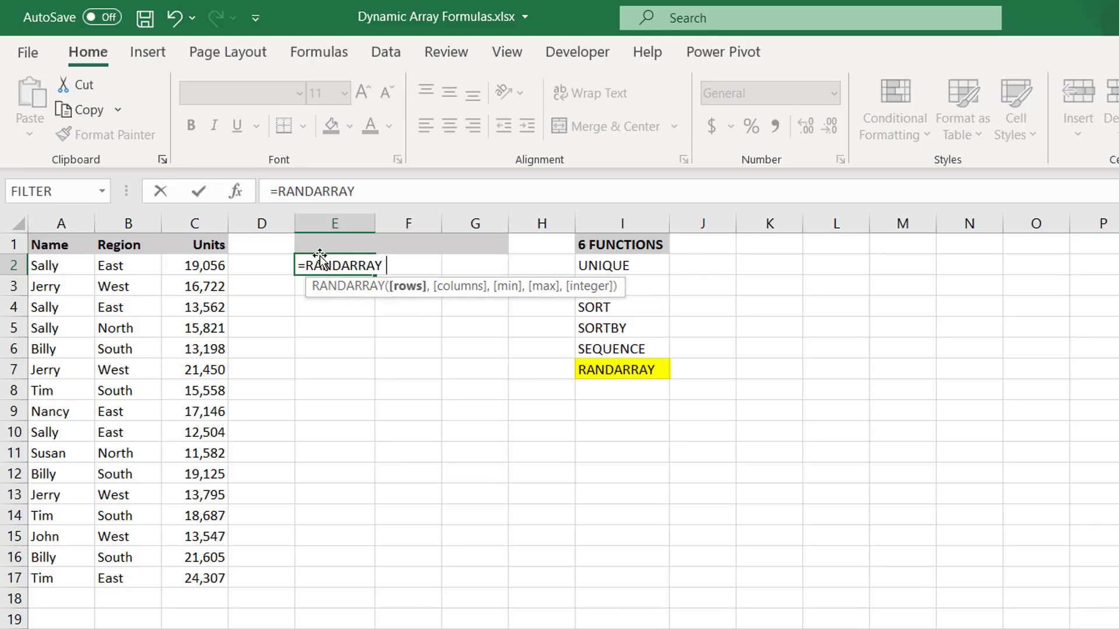
pyautogui.write('(10,2,')
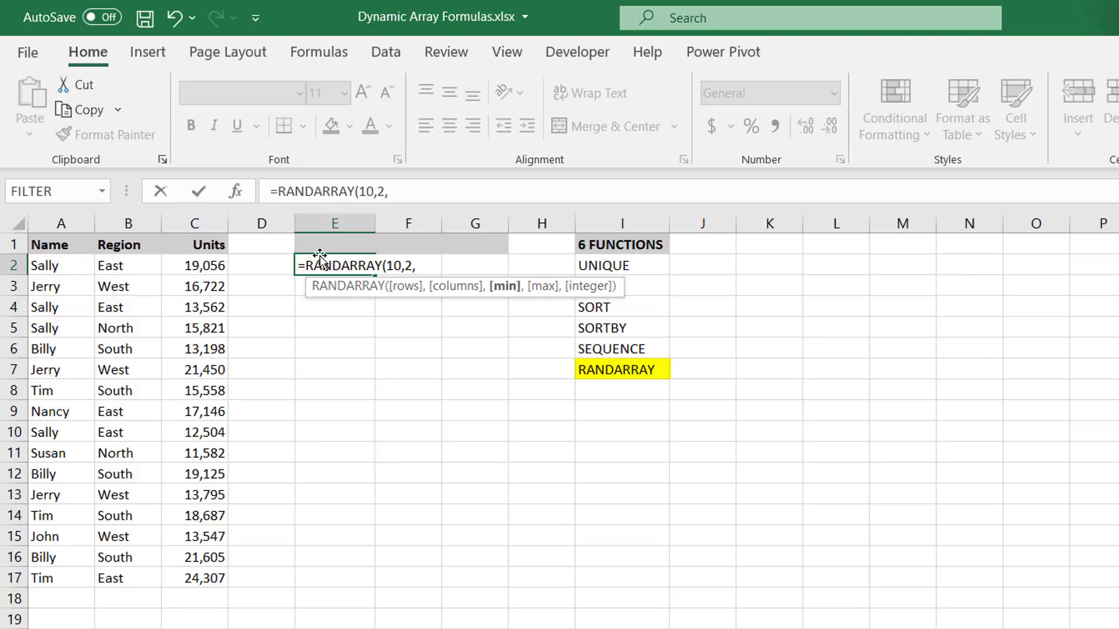
pyautogui.write('10,100')
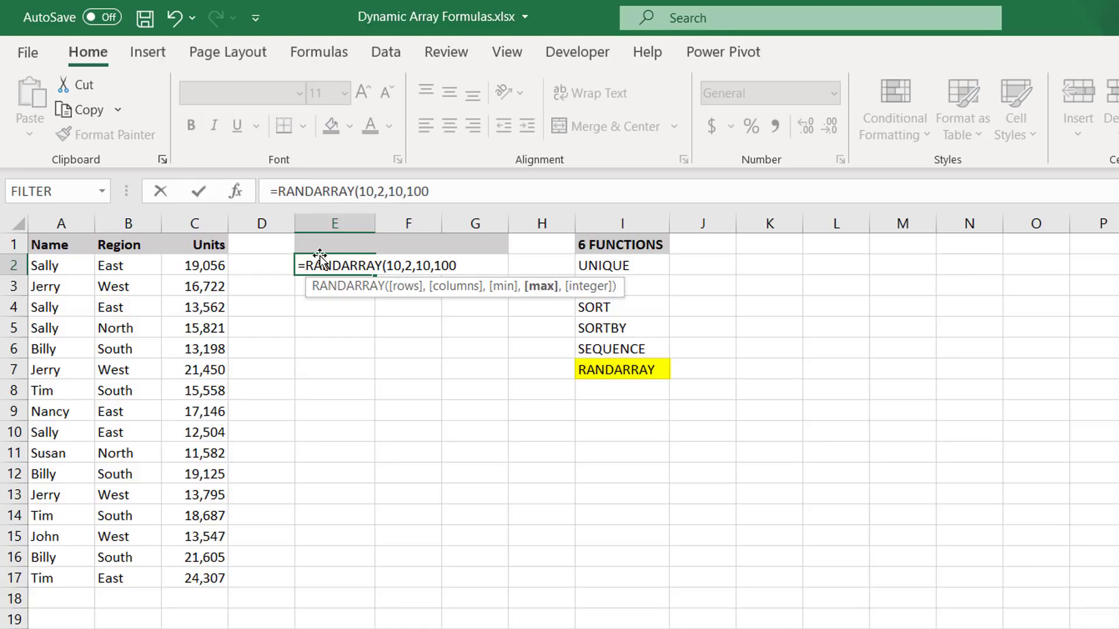
pyautogui.write(',')
pyautogui.doubleClick(520, 322)
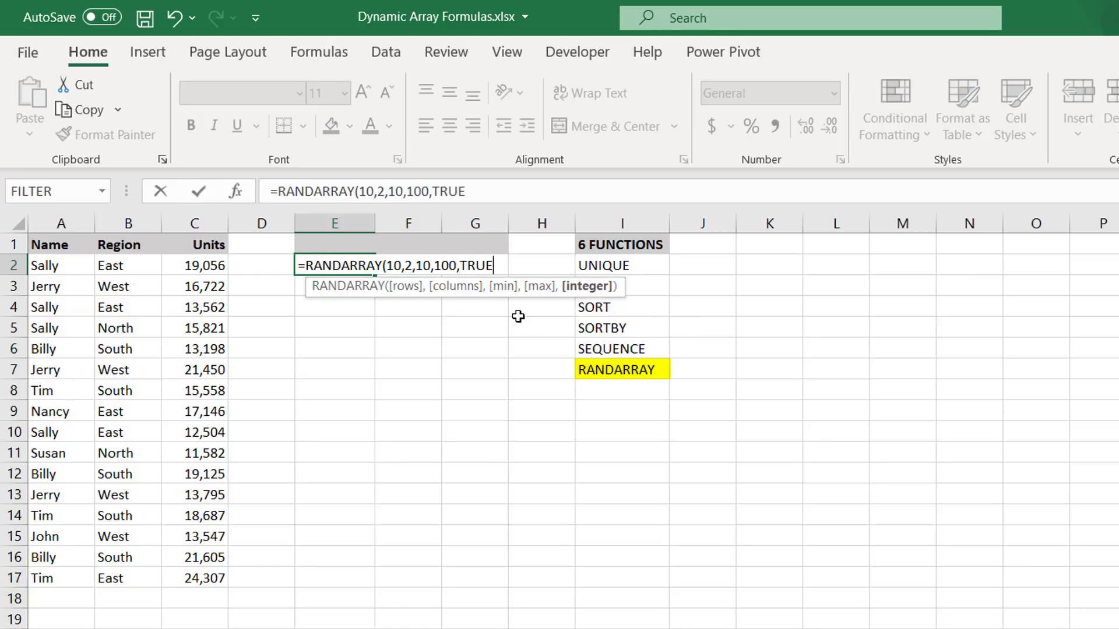
pyautogui.press('Return')
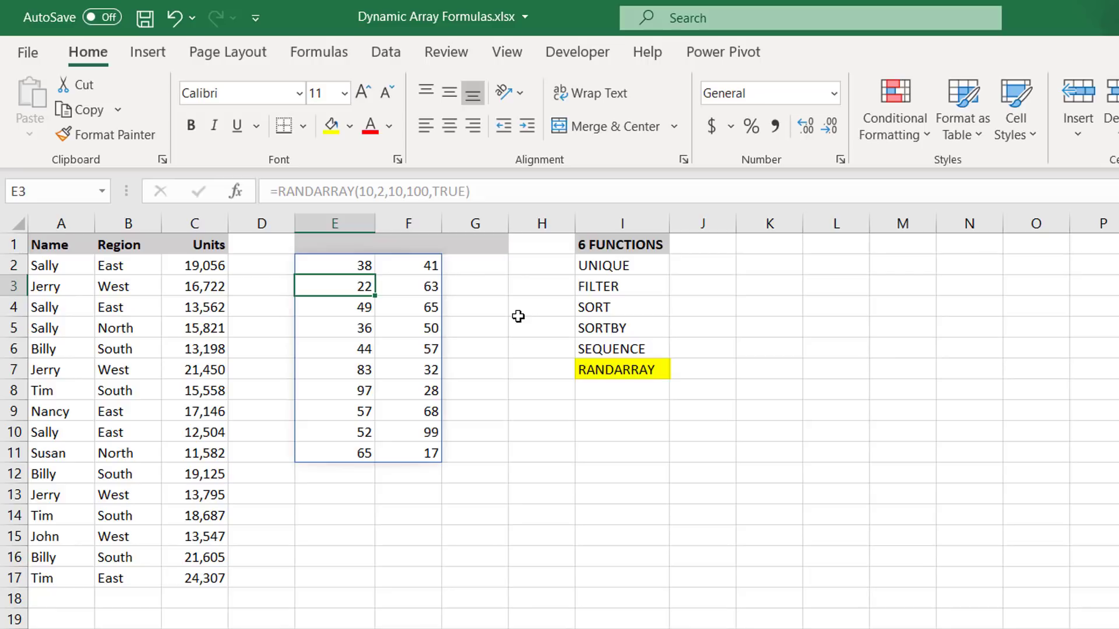
# - Recalculate the RANDARRAY formula in E2 by re-entering it unchanged to produce a new set of random integers
pyautogui.click(358, 268)
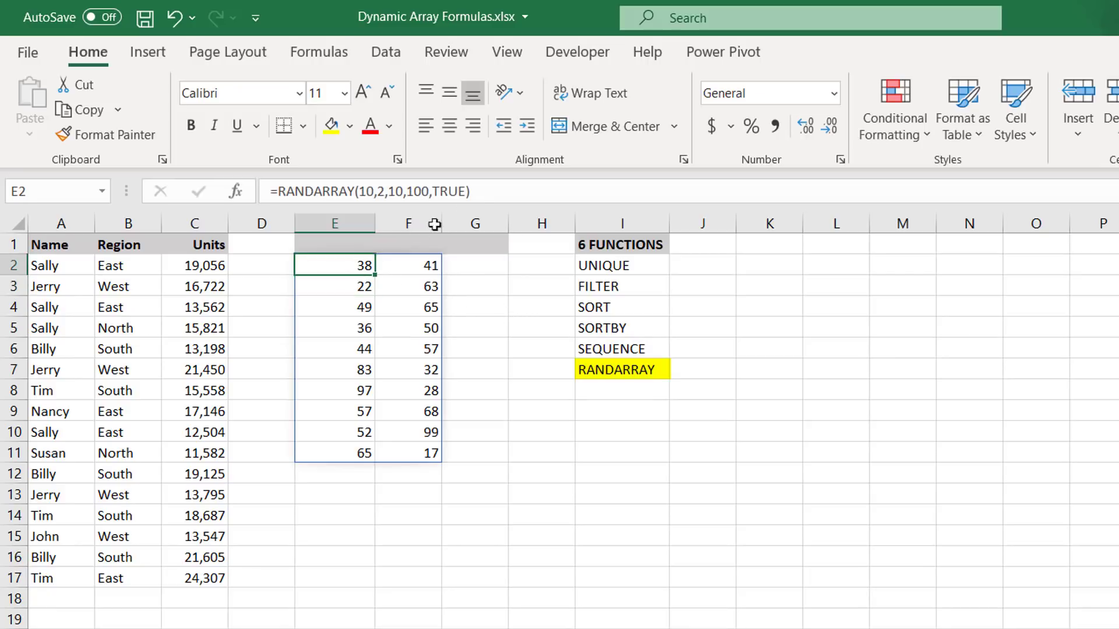
pyautogui.click(485, 199)
pyautogui.press('Return')
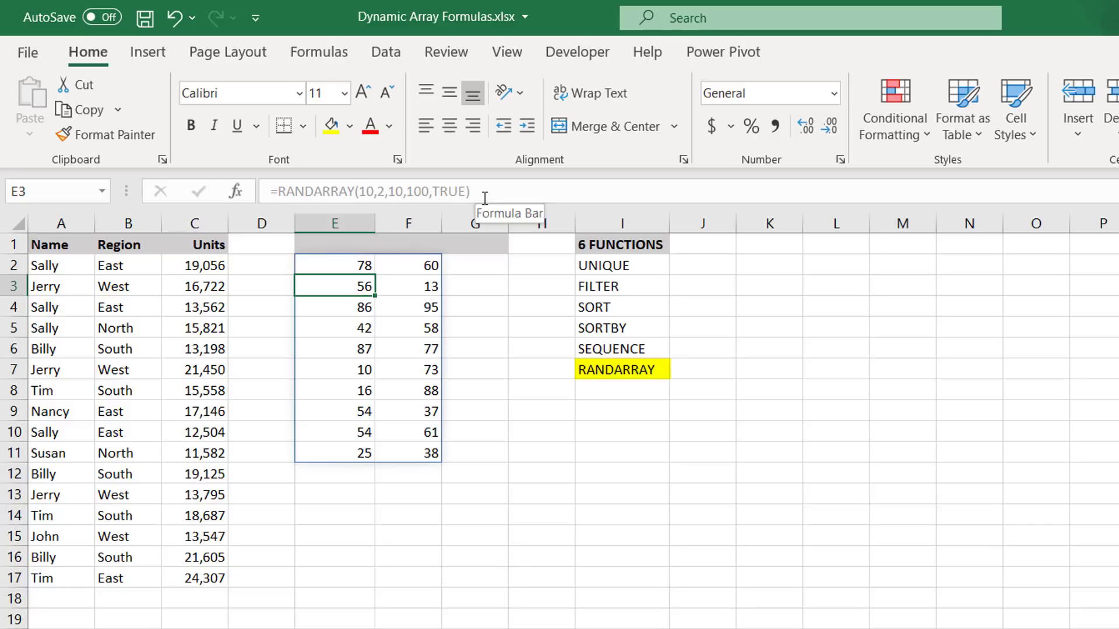
# - Change the integer argument of the RANDARRAY formula in E2 to FALSE to return decimal numbers
pyautogui.click(360, 263)
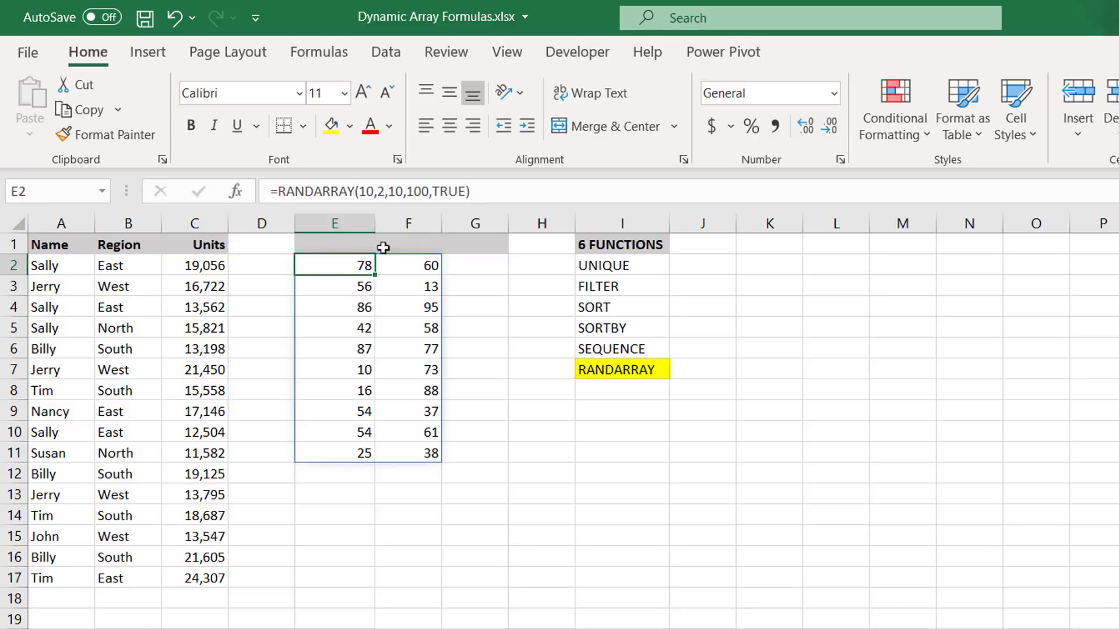
pyautogui.click(467, 195)
pyautogui.press('BackSpace')
pyautogui.press('BackSpace')
pyautogui.press('BackSpace')
pyautogui.press('BackSpace')
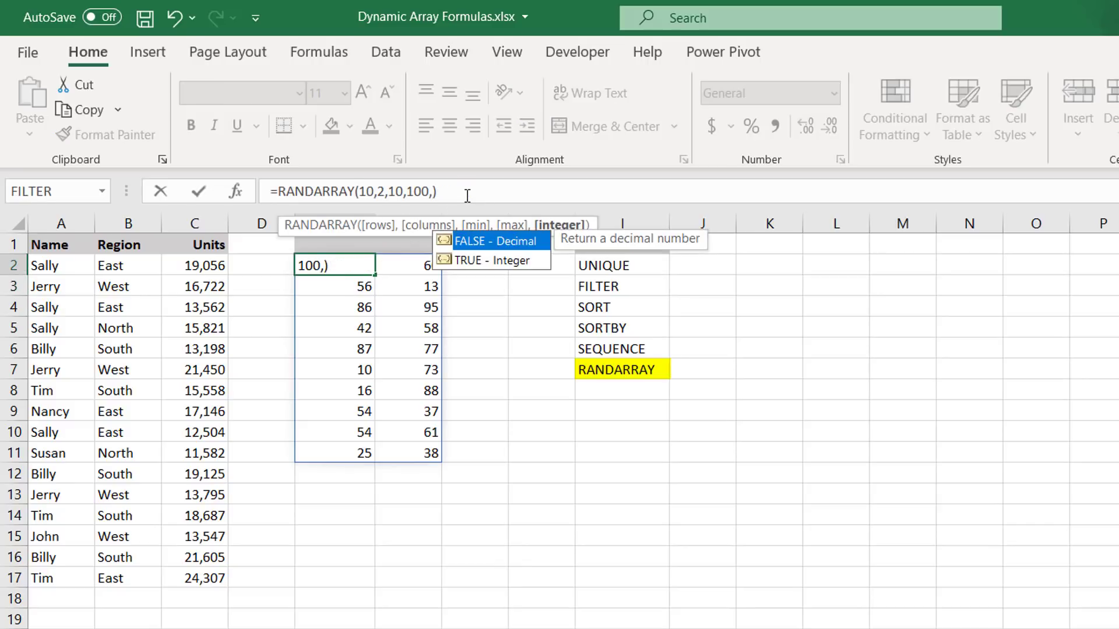
pyautogui.doubleClick(478, 242)
pyautogui.press('Return')
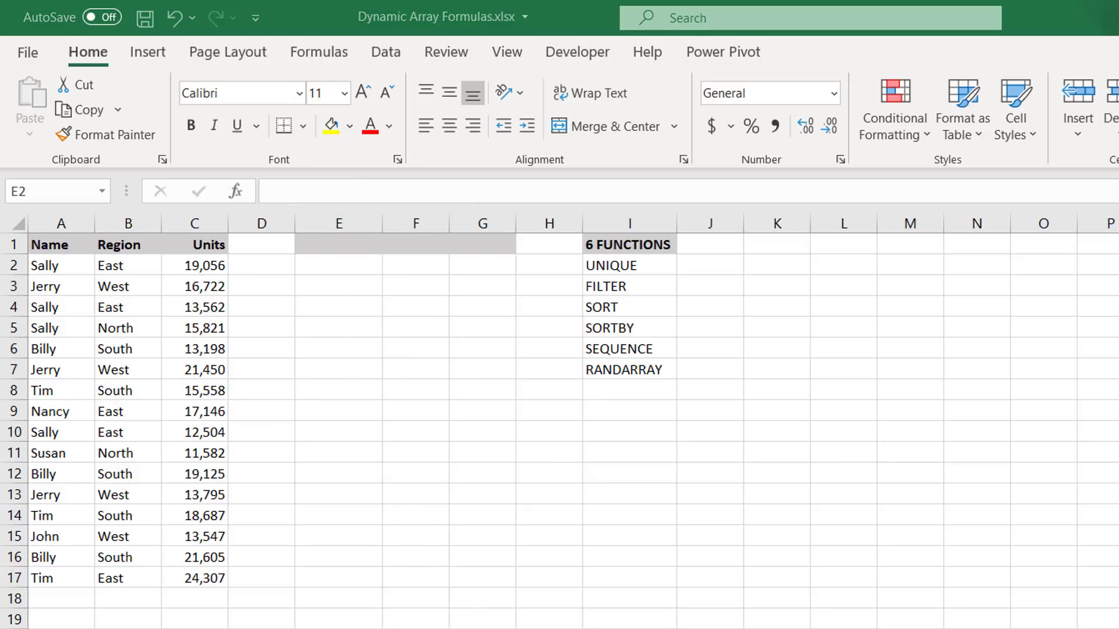
# - Enter a UNIQUE formula in the empty cell E2 to list the distinct names from A2:A17
pyautogui.click(341, 264)
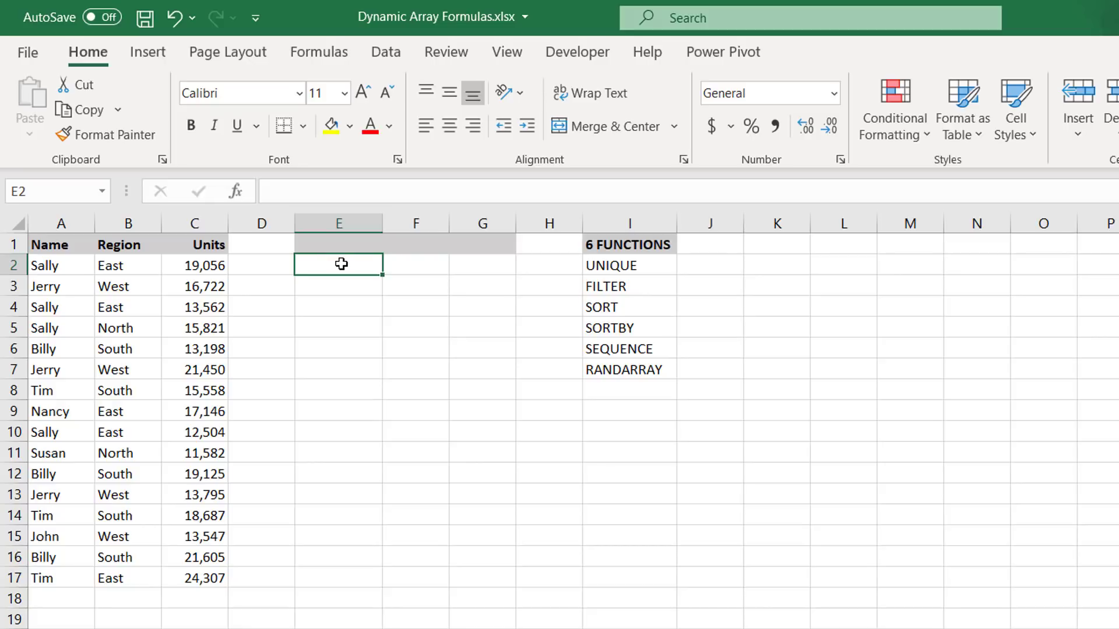
pyautogui.write('=UNIQ')
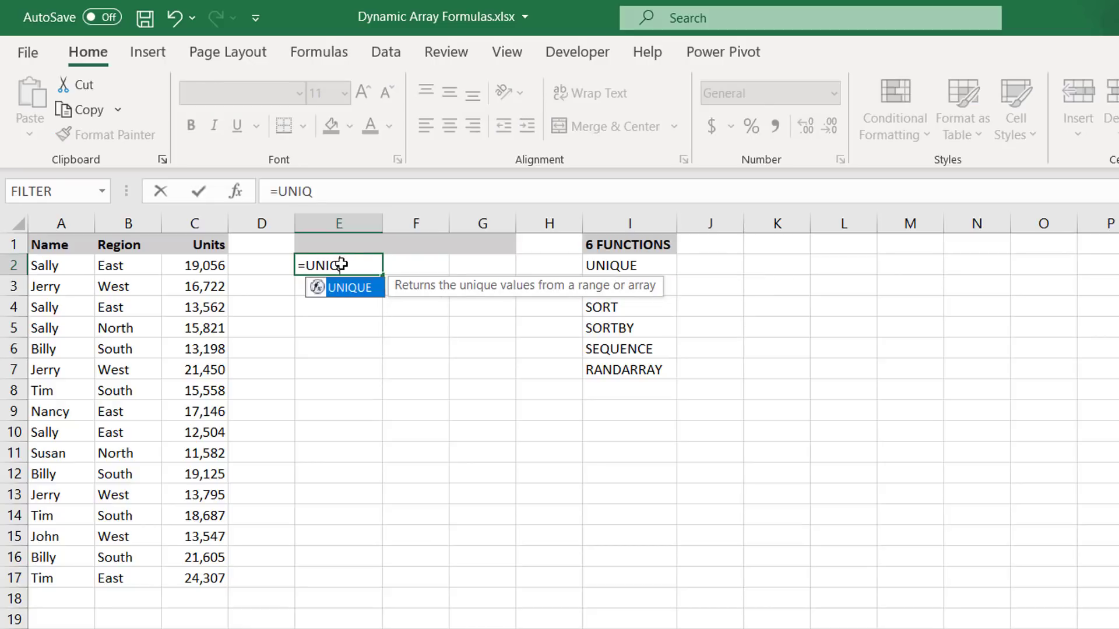
pyautogui.write('UE(')
pyautogui.moveTo(81, 263); pyautogui.dragTo(59, 570)
pyautogui.press('Return')
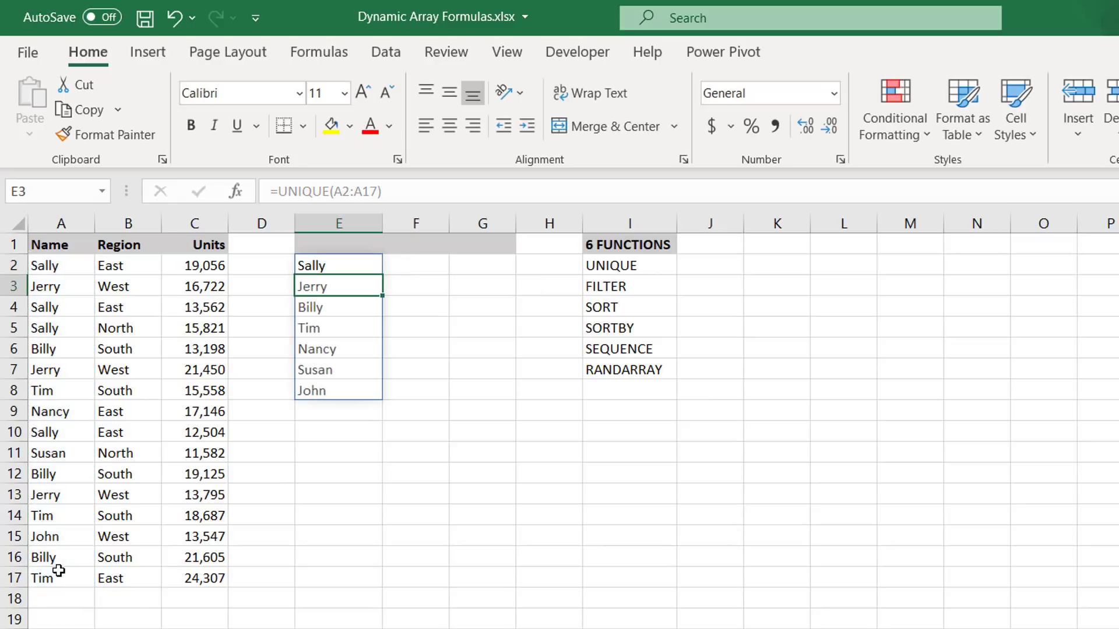
# - Wrap the UNIQUE formula in E2 in SORT, making it =SORT(UNIQUE(A2:A17)), to list the distinct names alphabetically
pyautogui.press('Up')
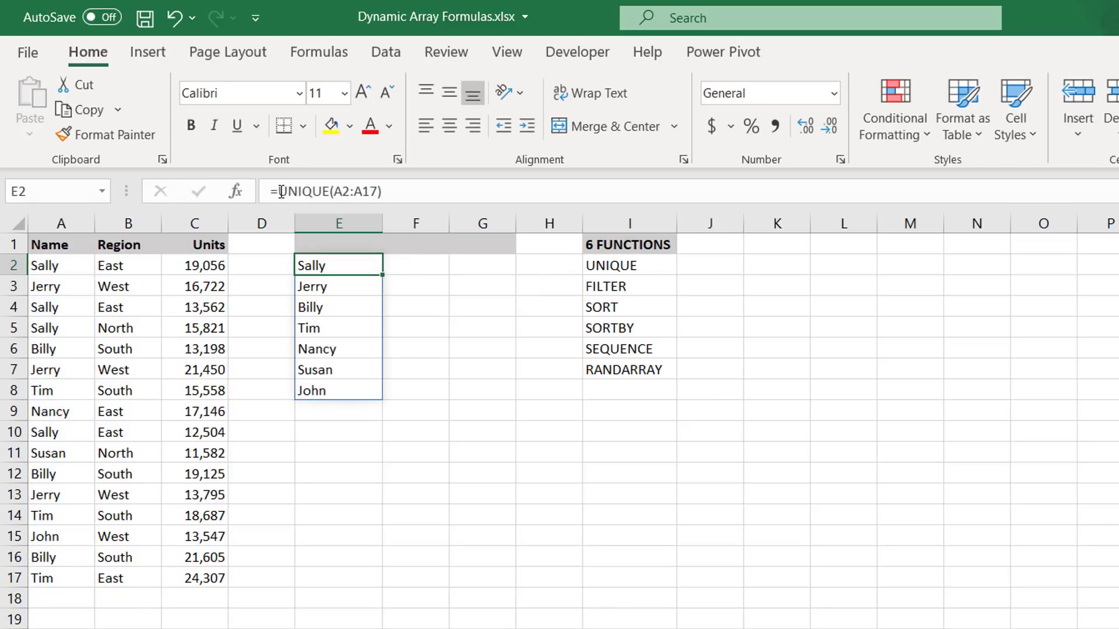
pyautogui.click(319, 194)
pyautogui.write('SORT(')
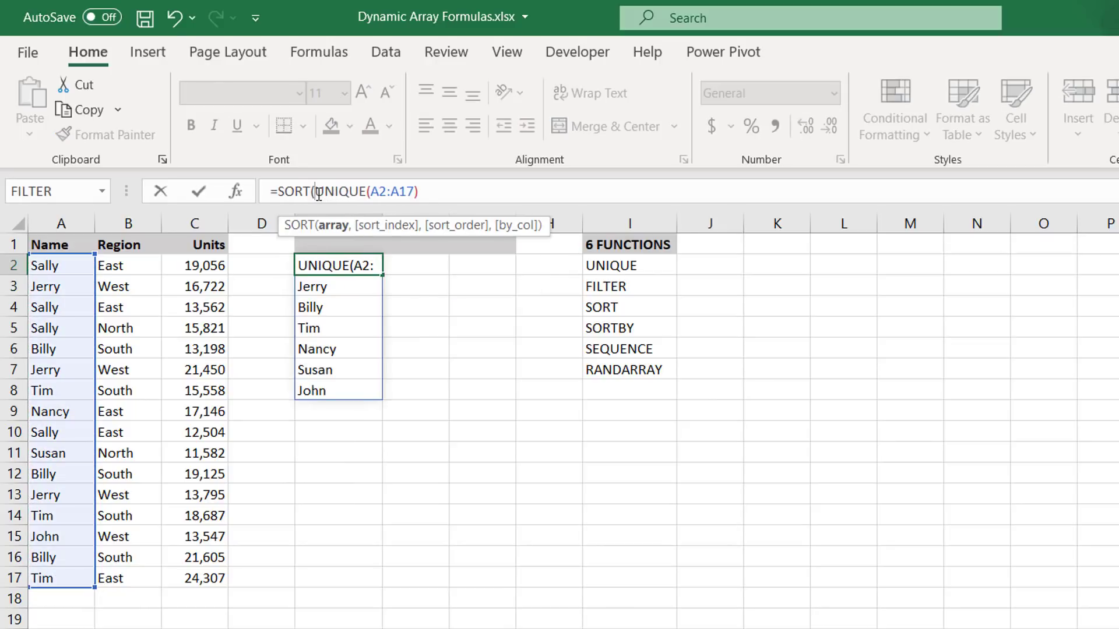
pyautogui.click(420, 186)
pyautogui.write(')')
pyautogui.press('Return')
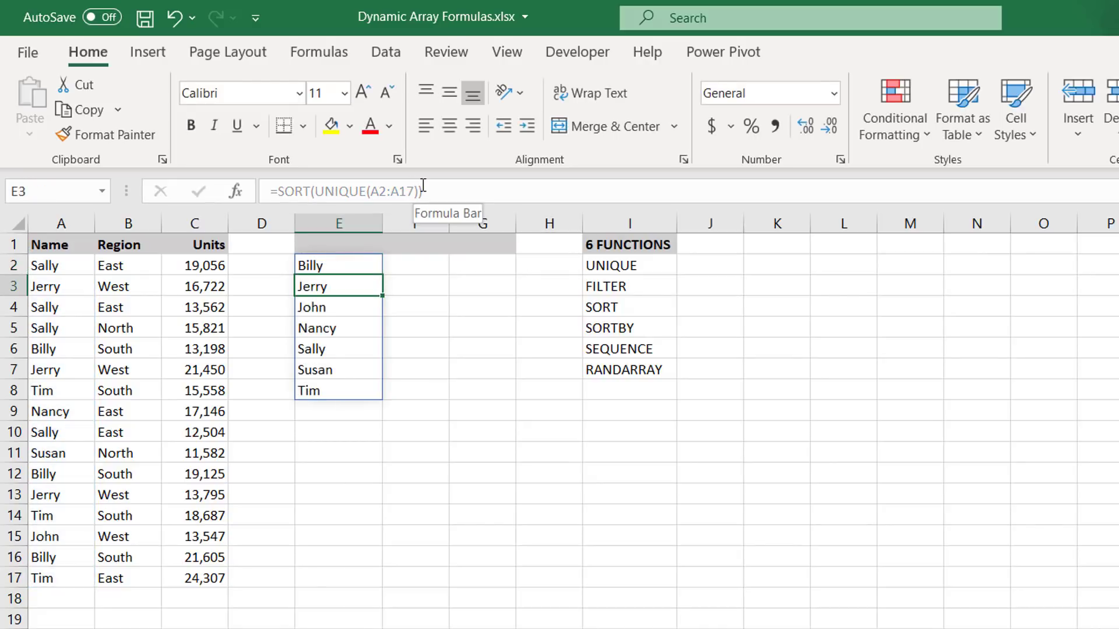
# - Replace the formula in E2 with =FILTER(A2:A17,C2:C17>15000) to list the names with more than 15000 units
pyautogui.click(340, 261)
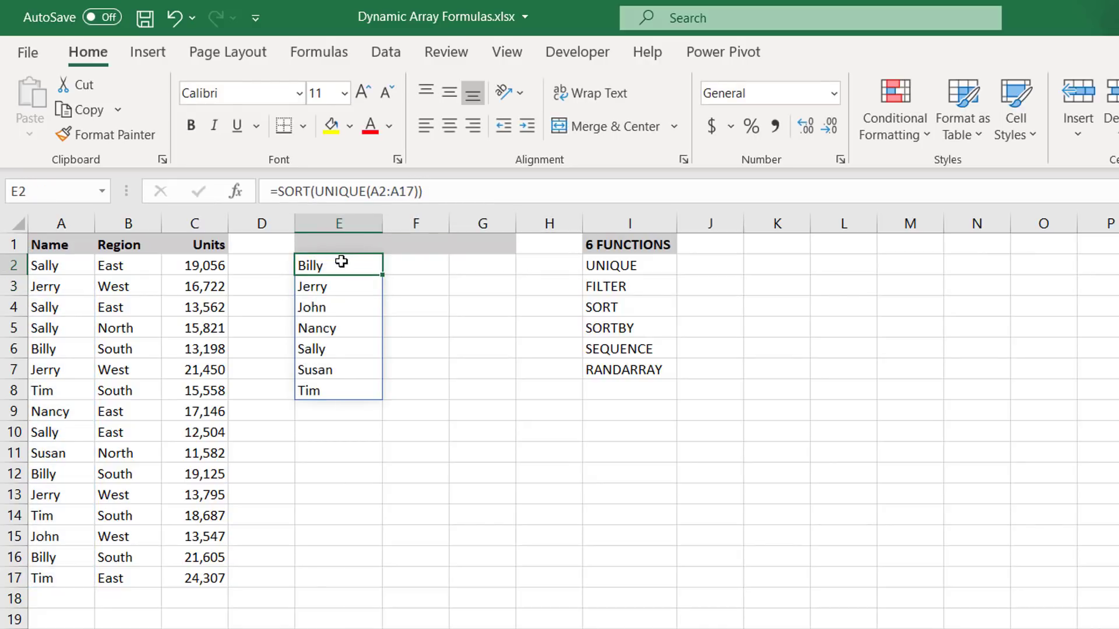
pyautogui.write('=FILTER(')
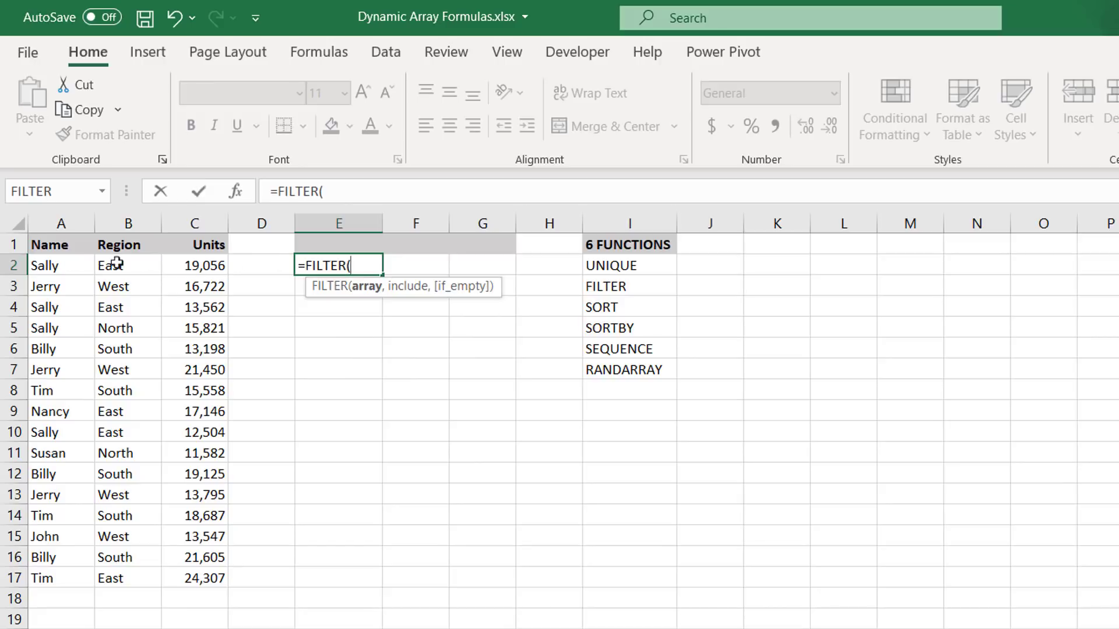
pyautogui.moveTo(52, 265); pyautogui.dragTo(47, 574)
pyautogui.write(',')
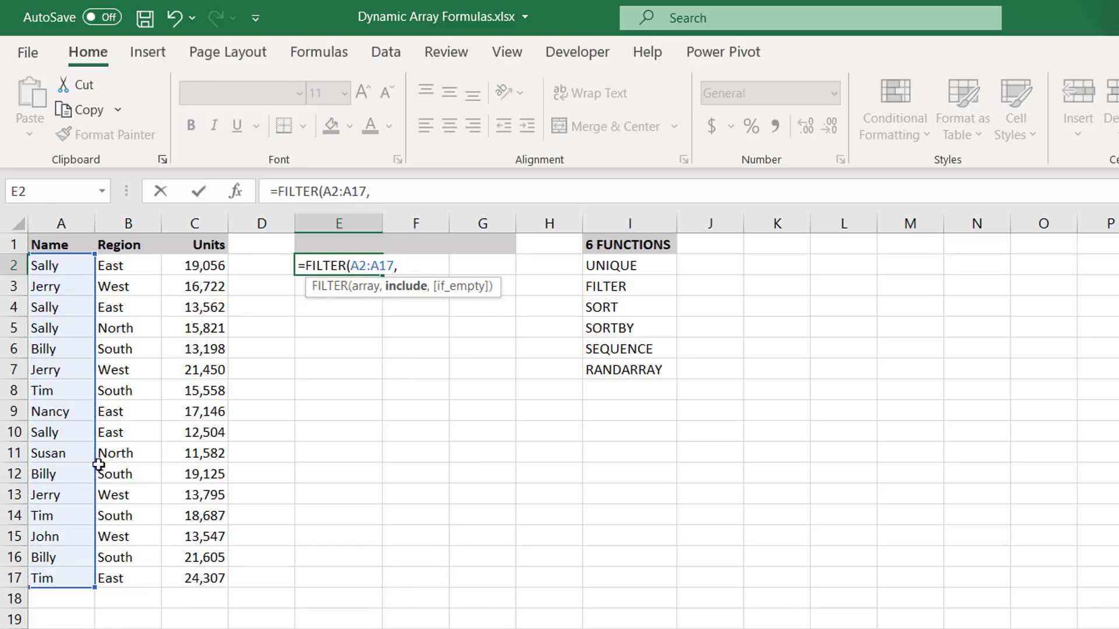
pyautogui.moveTo(192, 262); pyautogui.dragTo(175, 557)
pyautogui.write('>')
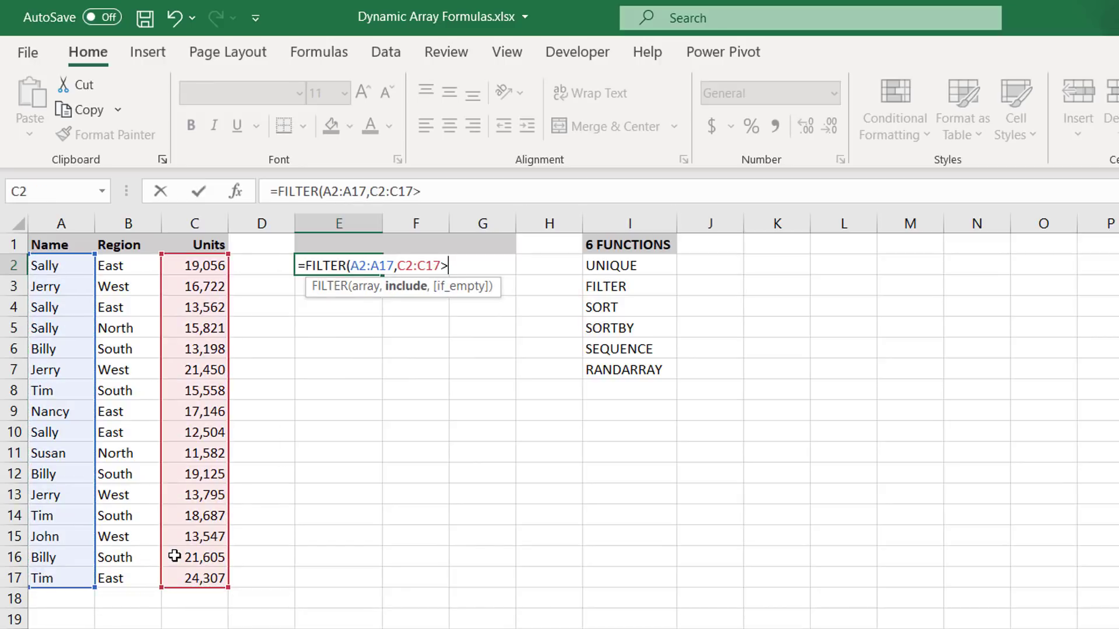
pyautogui.write('15000')
pyautogui.press('Return')
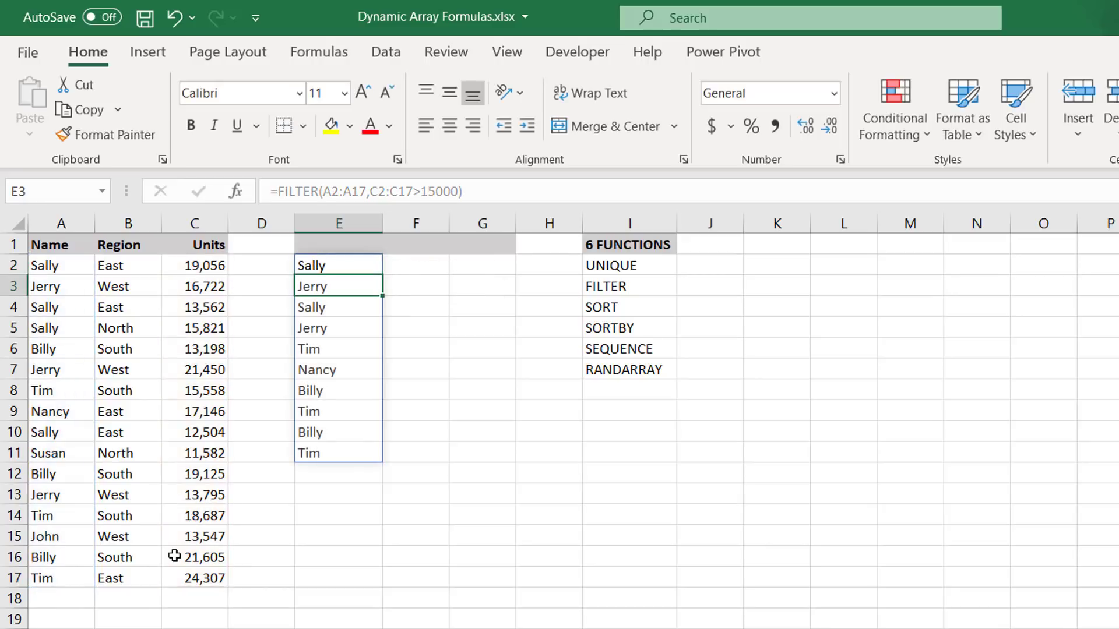
# - Wrap the FILTER formula in E2 in UNIQUE, making it =UNIQUE(FILTER(A2:A17,C2:C17>15000)), to remove repeated names
pyautogui.press('Up')
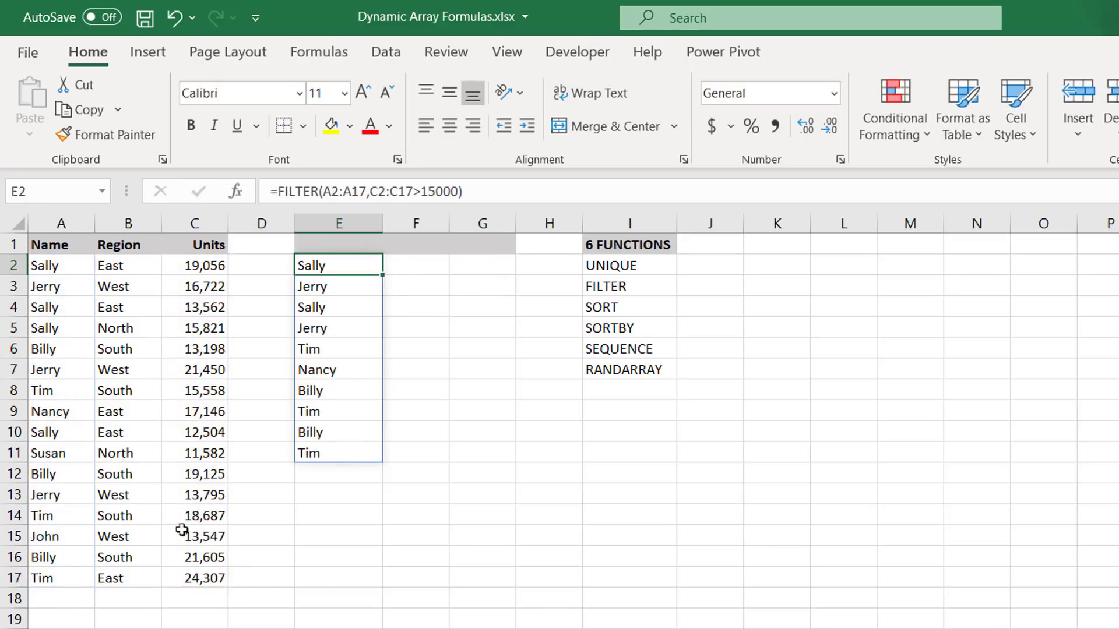
pyautogui.click(278, 191)
pyautogui.write('UNIQU')
pyautogui.press('Tab')
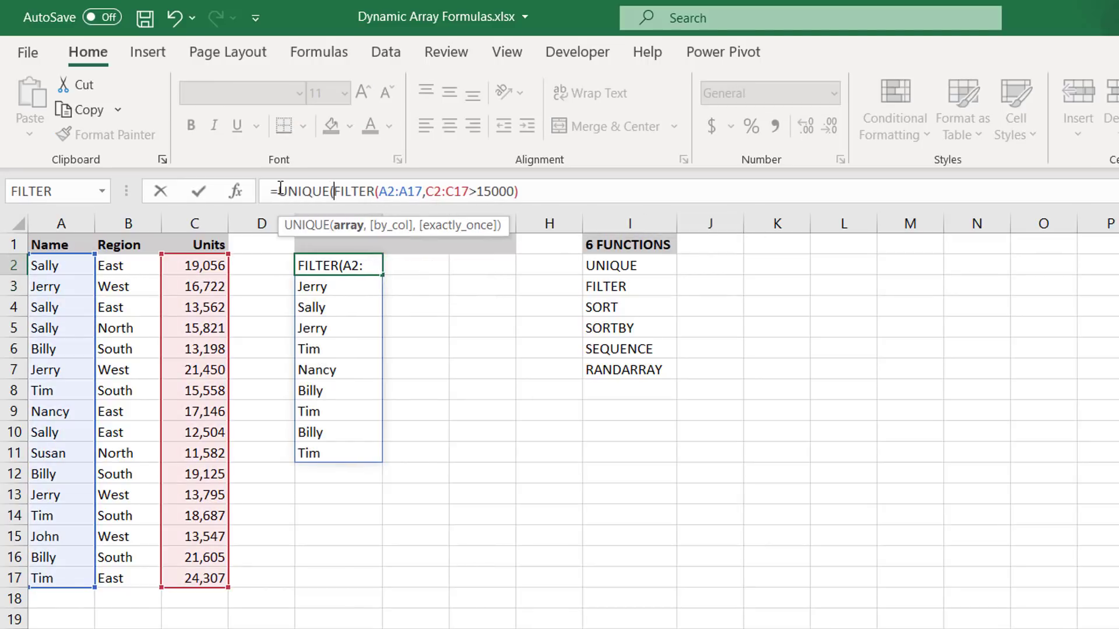
pyautogui.press('End')
pyautogui.write(')')
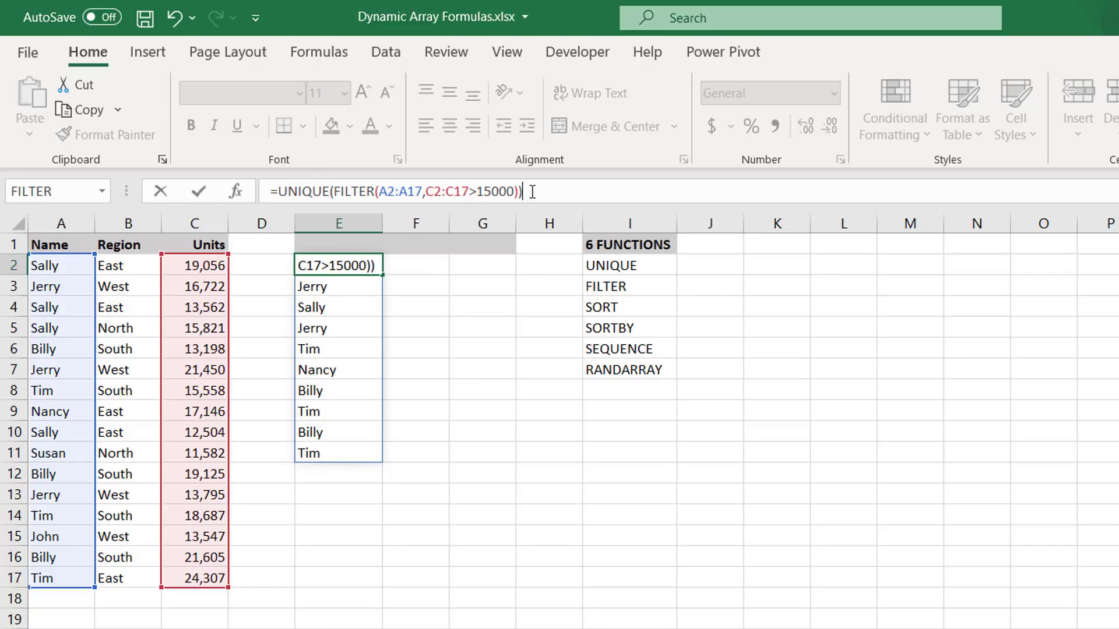
pyautogui.press('Return')
# - Replace the formula in E2 with =RANDARRAY(10,1,100,500,TRUE) to generate one column of 10 random integers between 100 and 500
pyautogui.click(350, 267)
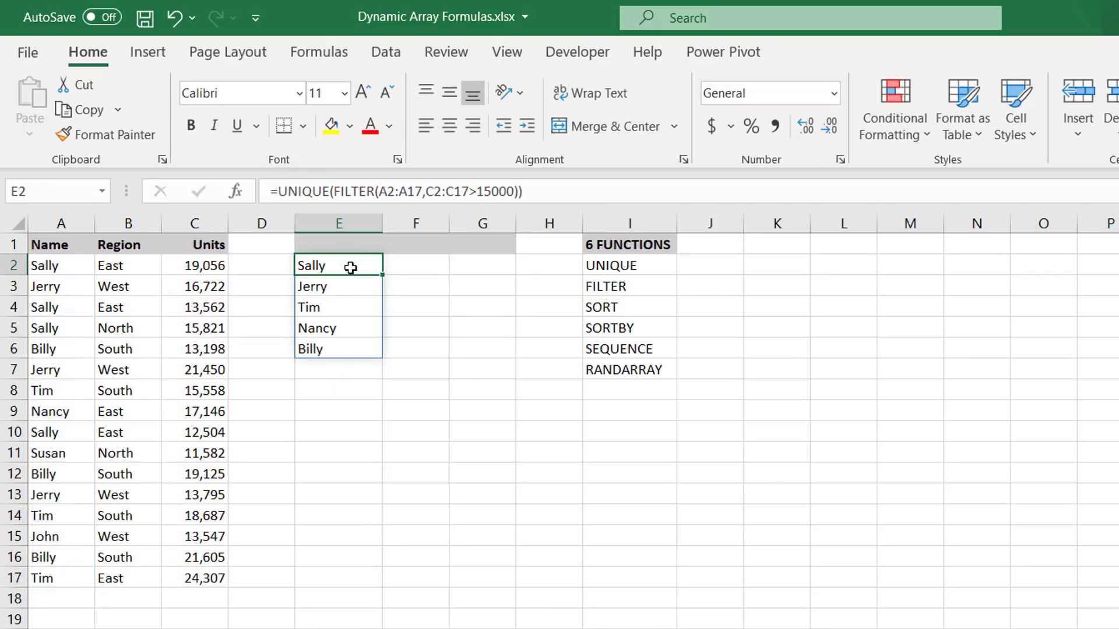
pyautogui.write('=RANDARRAY(')
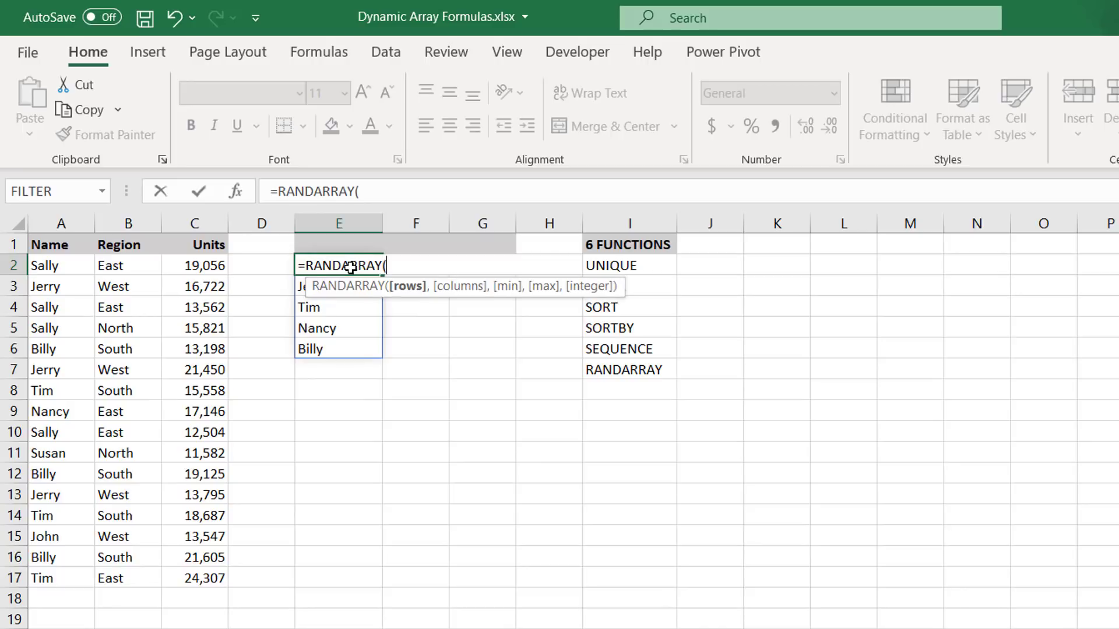
pyautogui.write('10,1')
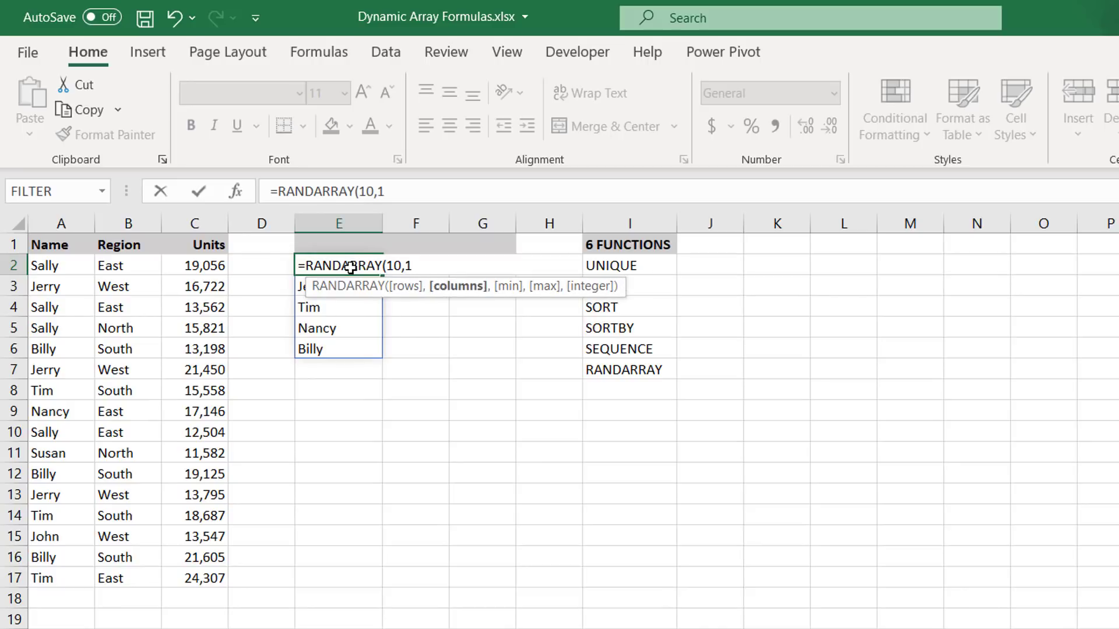
pyautogui.write(',100,')
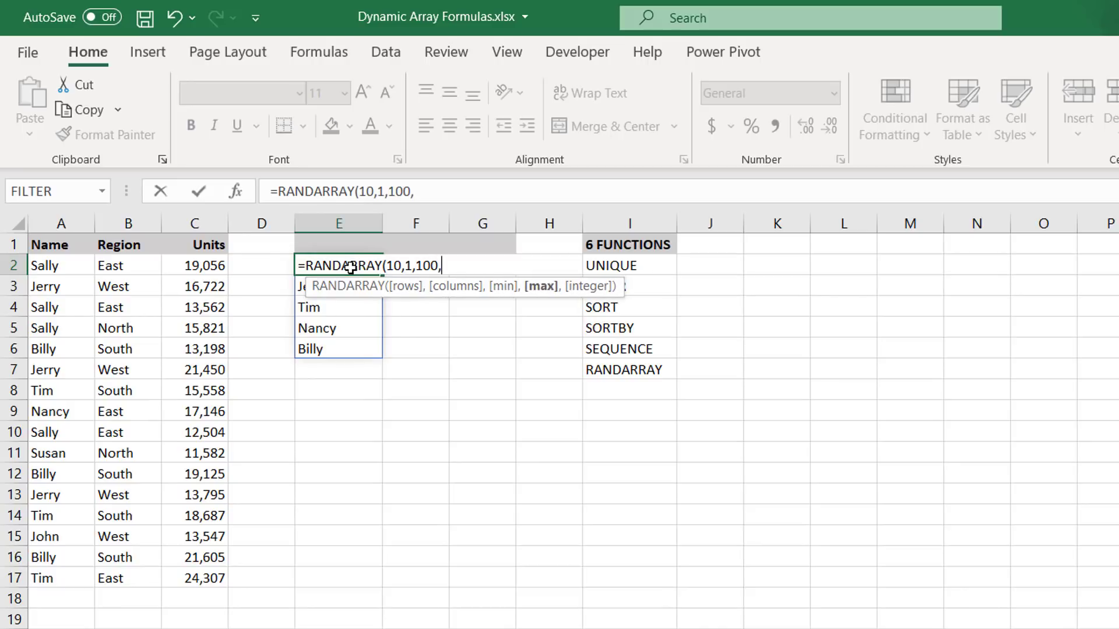
pyautogui.write('500,')
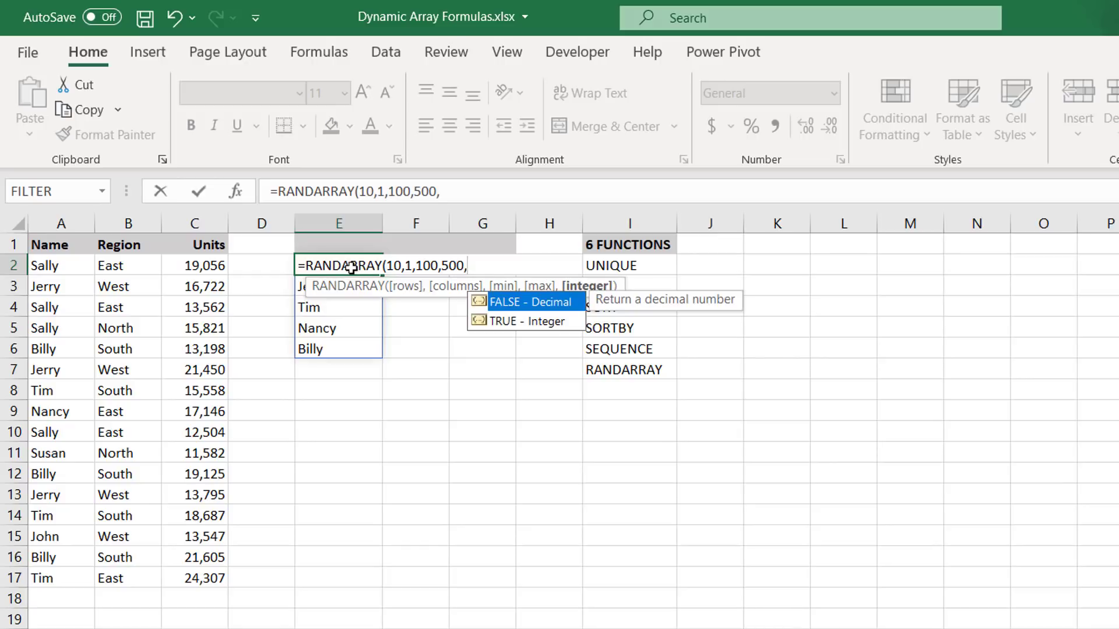
pyautogui.doubleClick(523, 323)
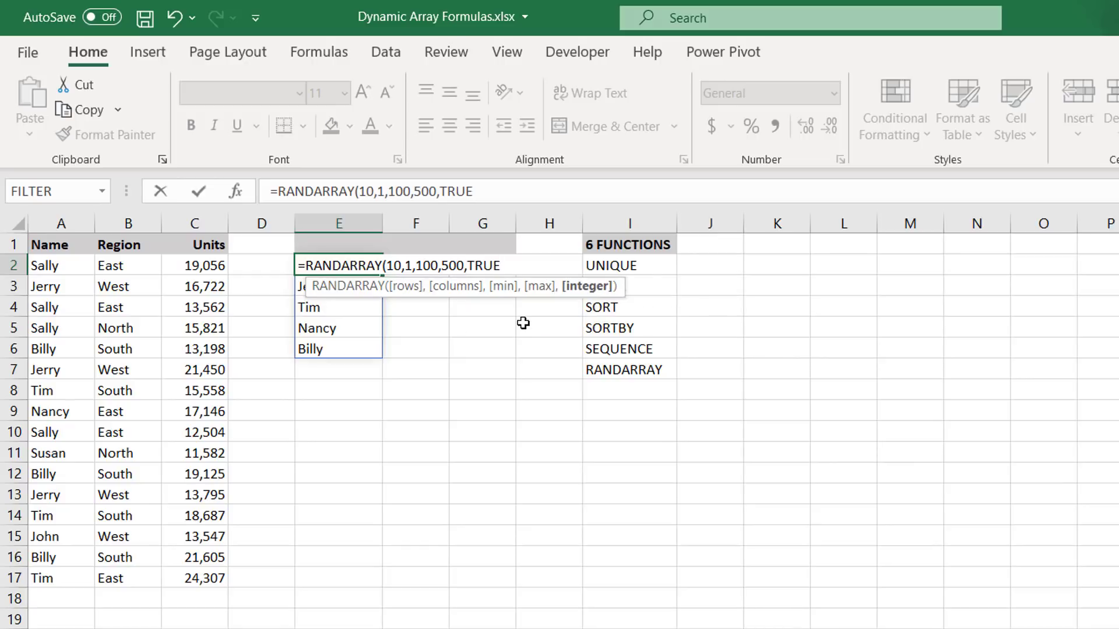
pyautogui.write(')')
pyautogui.press('Return')
# - Wrap the RANDARRAY formula in E2 in SORT, making it =SORT(RANDARRAY(10,1,100,500,TRUE)), to list the random integers in ascending order
pyautogui.press('Up')
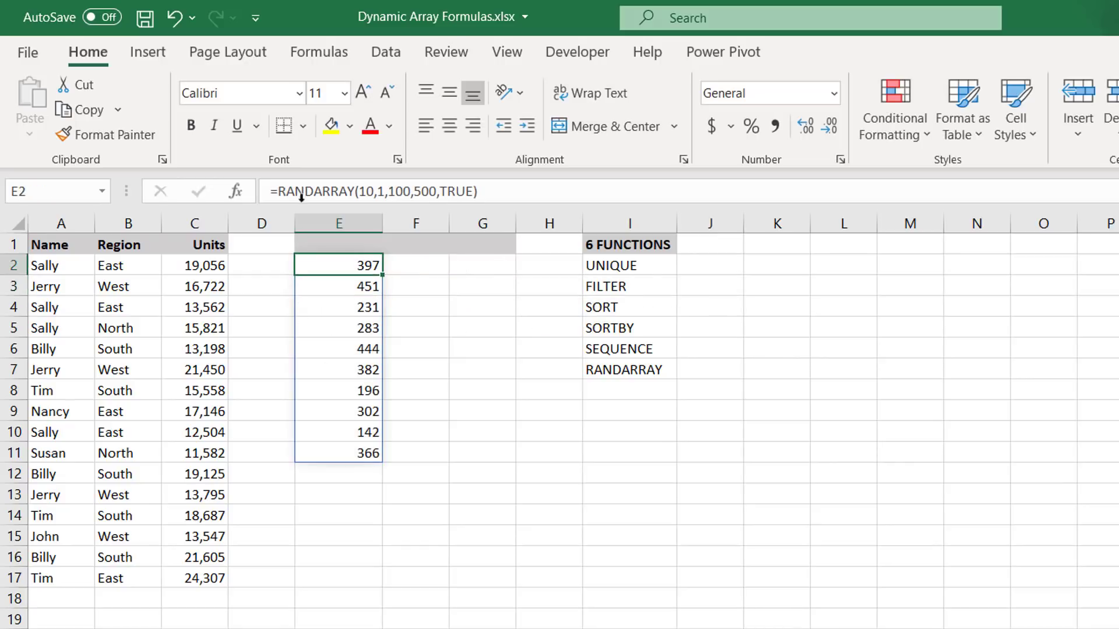
pyautogui.click(307, 204)
pyautogui.write('SORT(')
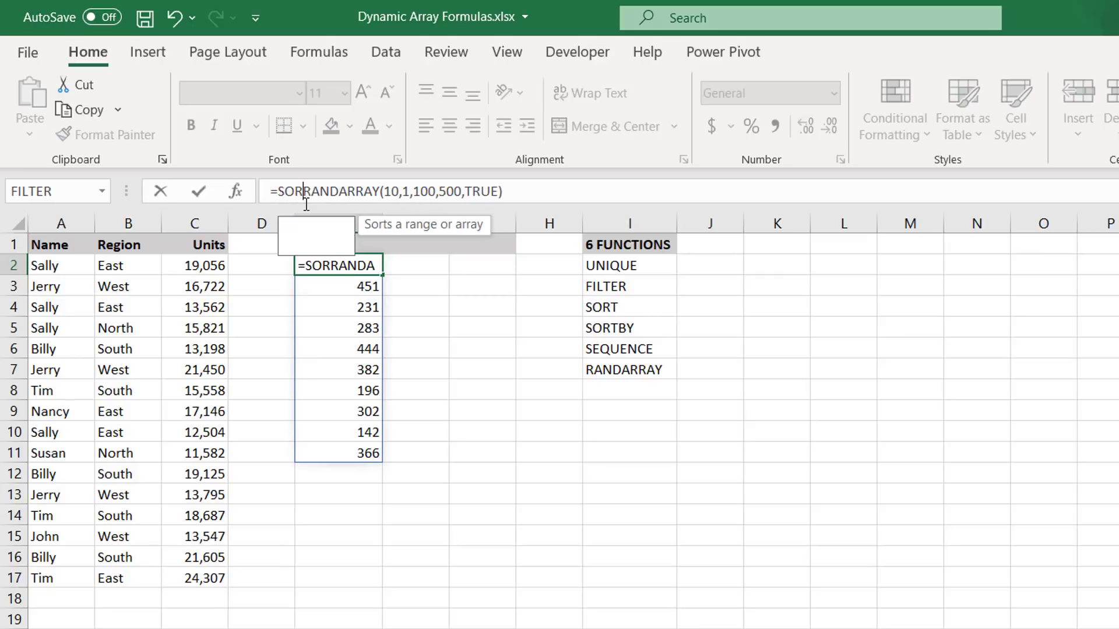
pyautogui.click(526, 186)
pyautogui.write(')')
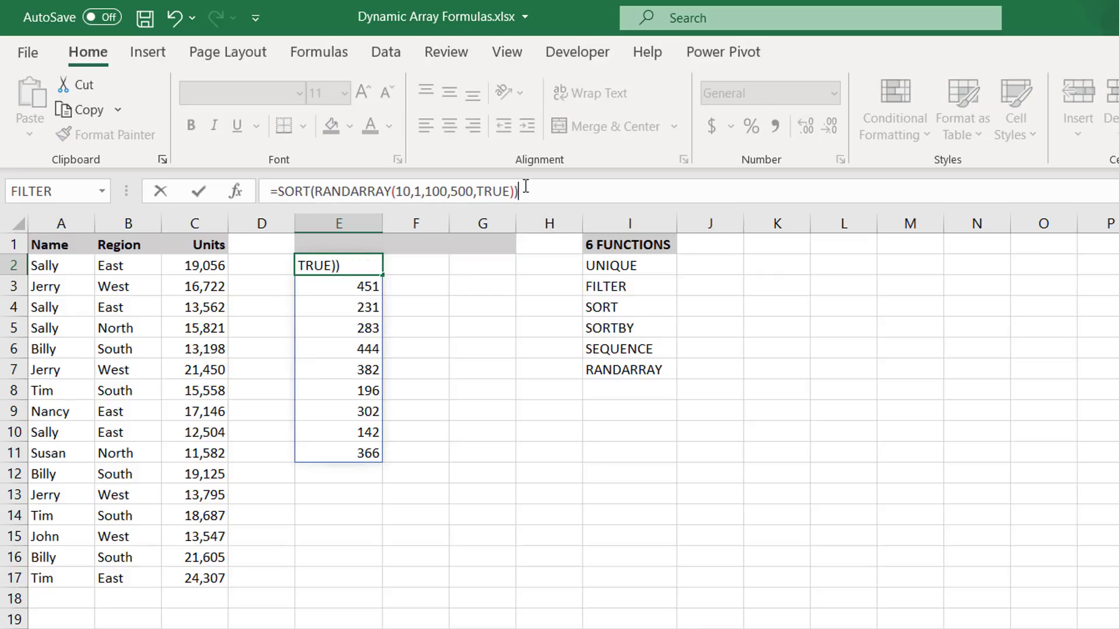
pyautogui.press('Return')
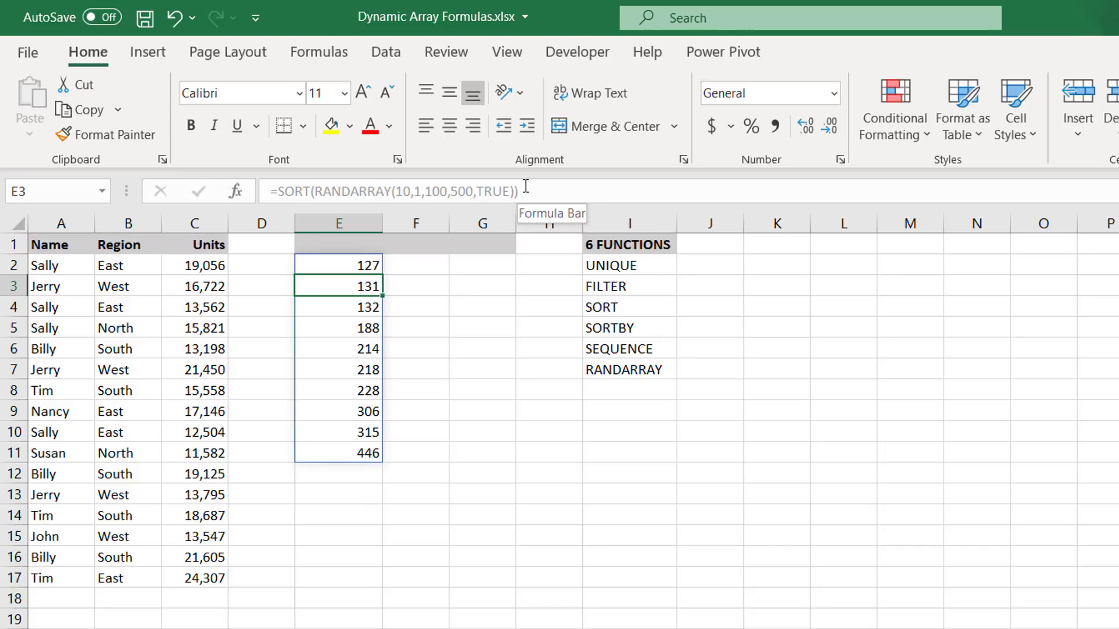